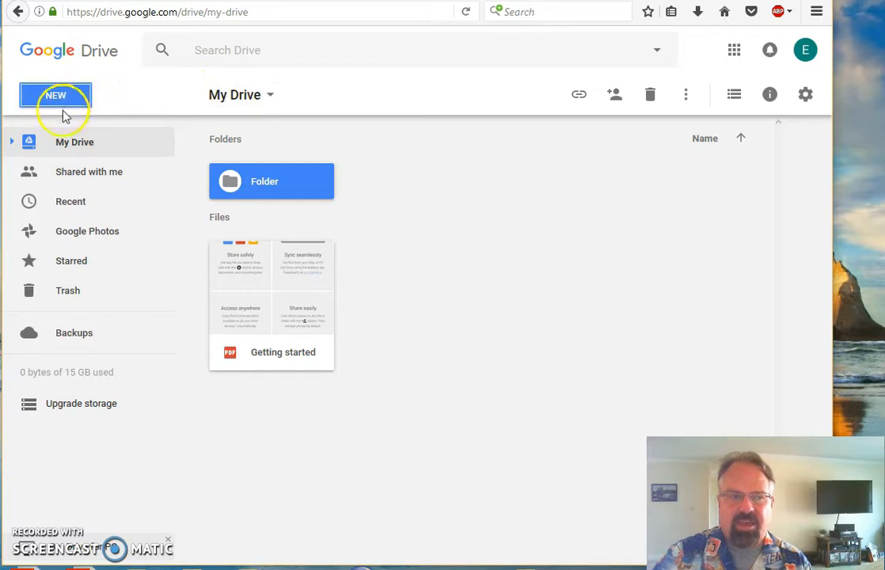
Step: Create a blank Google Form from Google Drive's New > More menu
{"action": "left_click", "coordinate": [57, 98]}
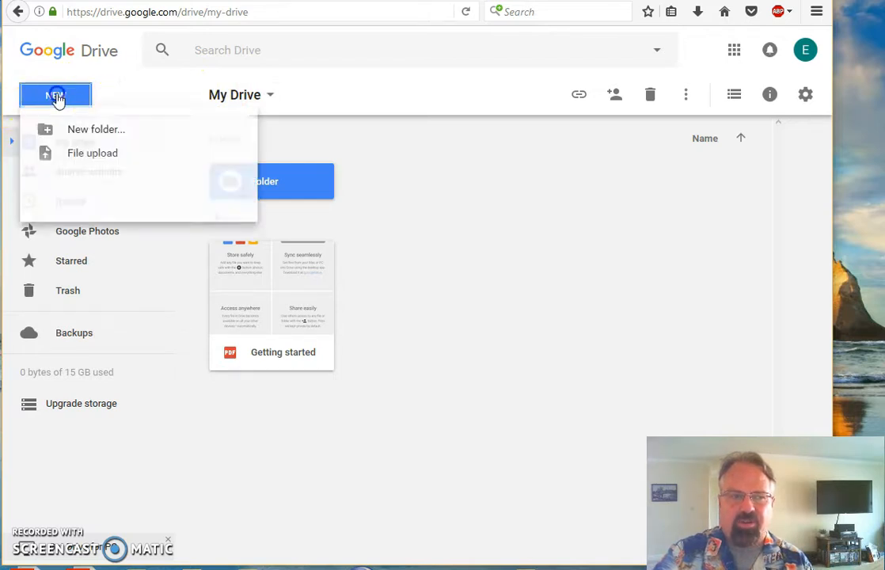
{"action": "mouse_move", "coordinate": [82, 264]}
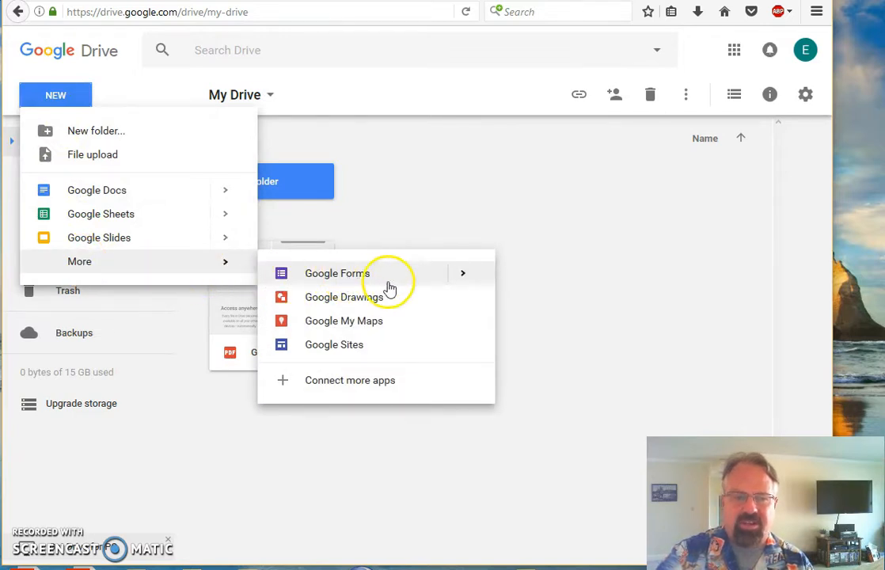
{"action": "mouse_move", "coordinate": [472, 283]}
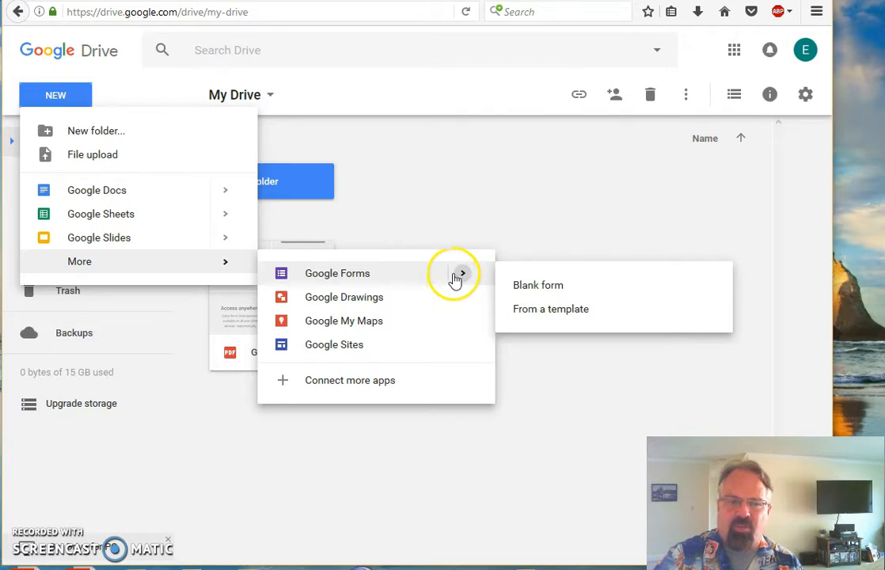
{"action": "left_click", "coordinate": [343, 273]}
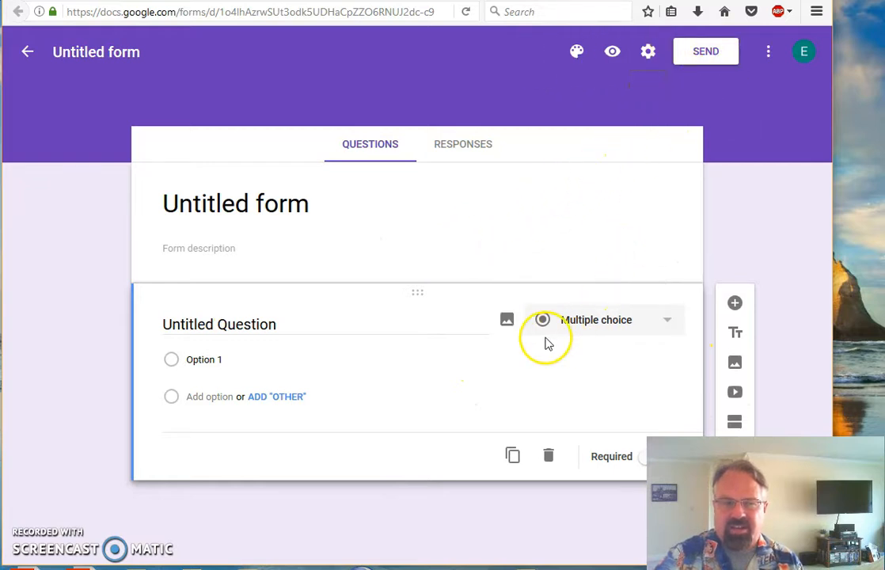
Step: Retitle the untitled form 'Color Quiz' and confirm the file name now matches
{"action": "left_click", "coordinate": [305, 201]}
{"action": "left_click_drag", "start_coordinate": [304, 201], "coordinate": [154, 193]}
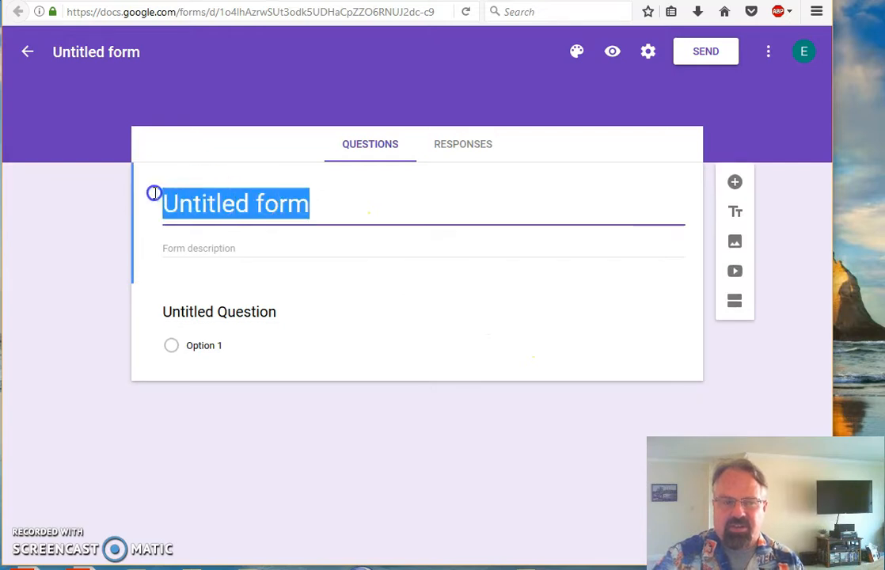
{"action": "type", "text": "Color Quiz"}
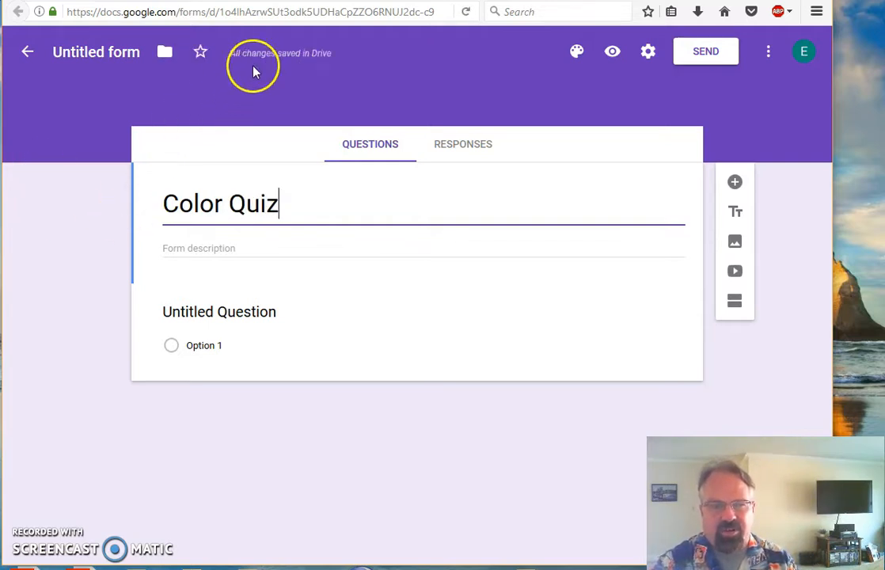
{"action": "left_click", "coordinate": [87, 54]}
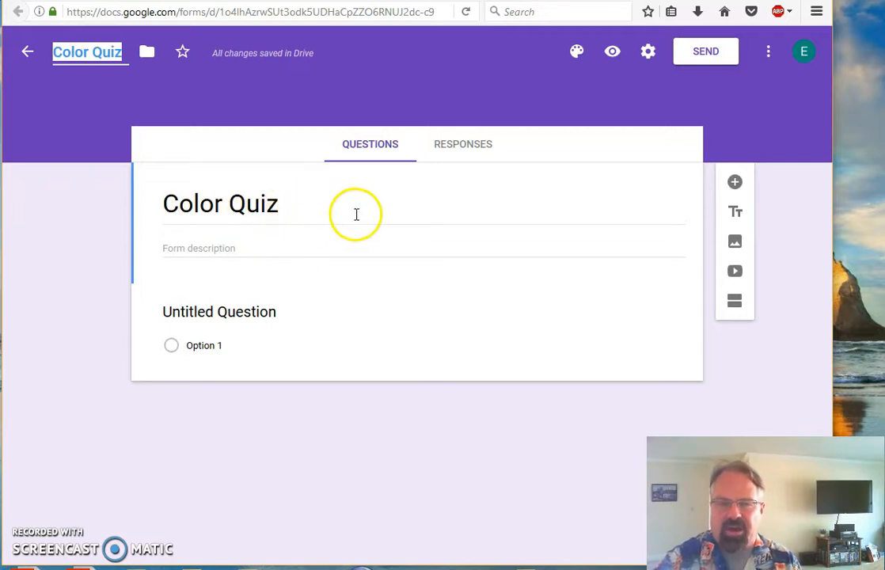
Step: Switch the theme colour and upload the Planets image as header, cropped Sun to Saturn
{"action": "left_click", "coordinate": [576, 57]}
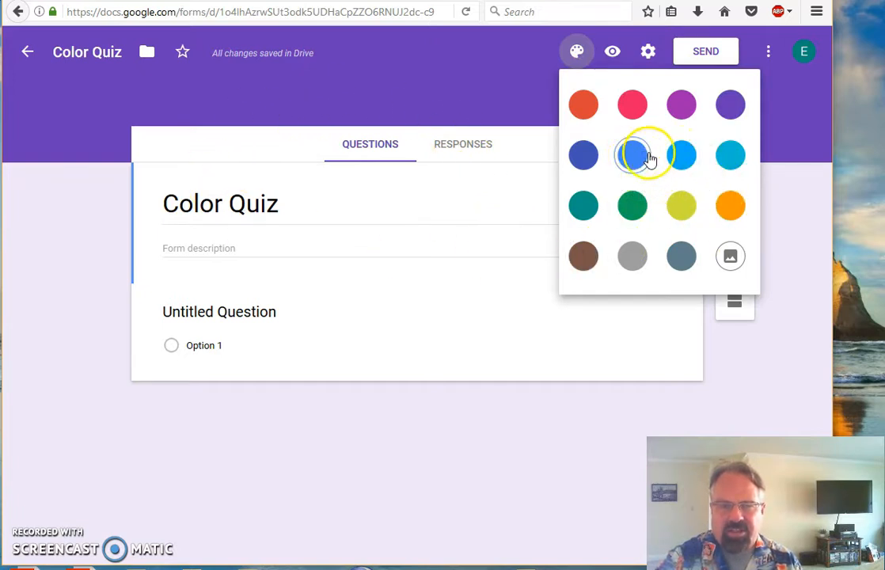
{"action": "left_click", "coordinate": [683, 155]}
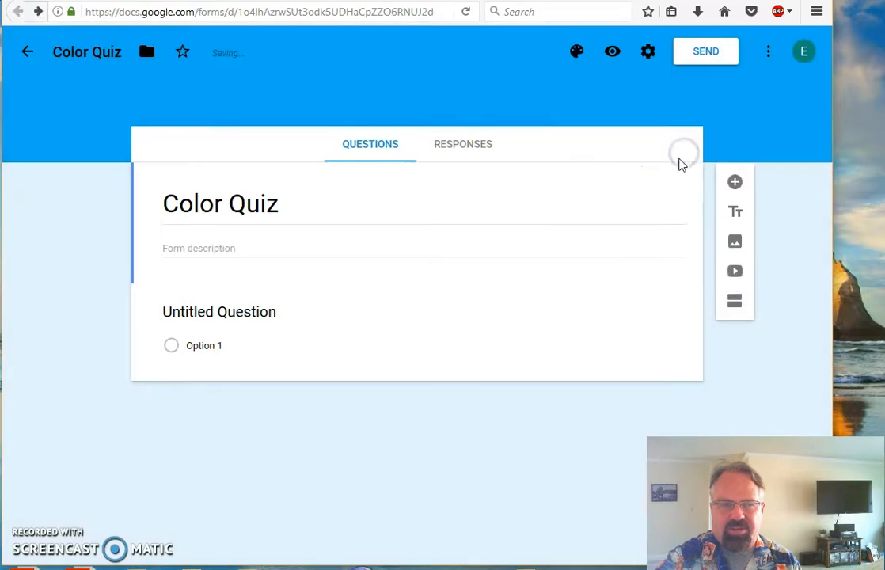
{"action": "left_click", "coordinate": [576, 52]}
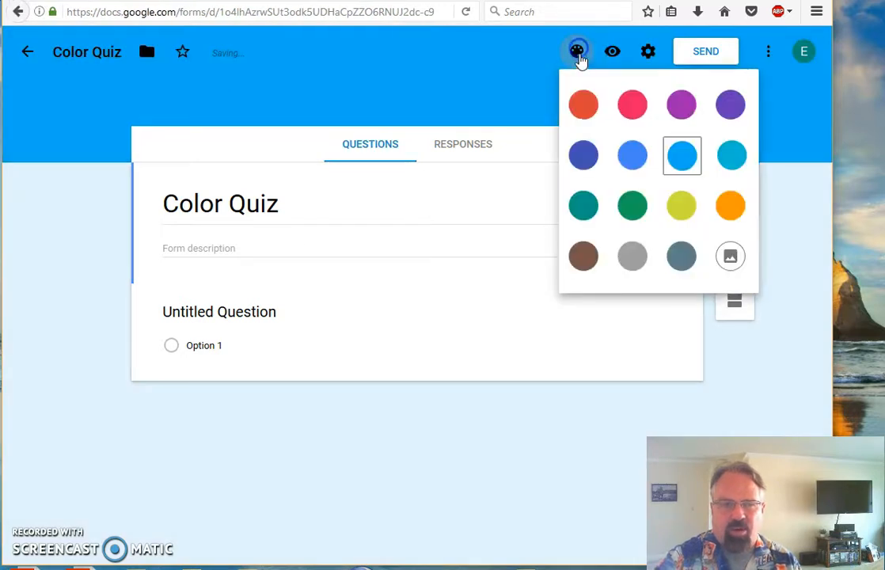
{"action": "left_click", "coordinate": [731, 251]}
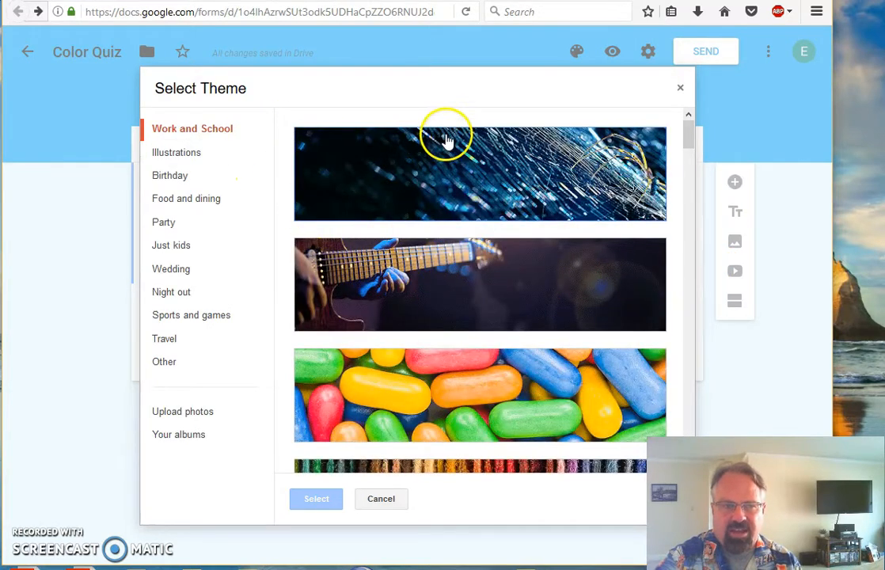
{"action": "scroll", "coordinate": [449, 133], "scroll_direction": "down", "scroll_amount": 3}
{"action": "scroll", "coordinate": [451, 138], "scroll_direction": "down", "scroll_amount": 15}
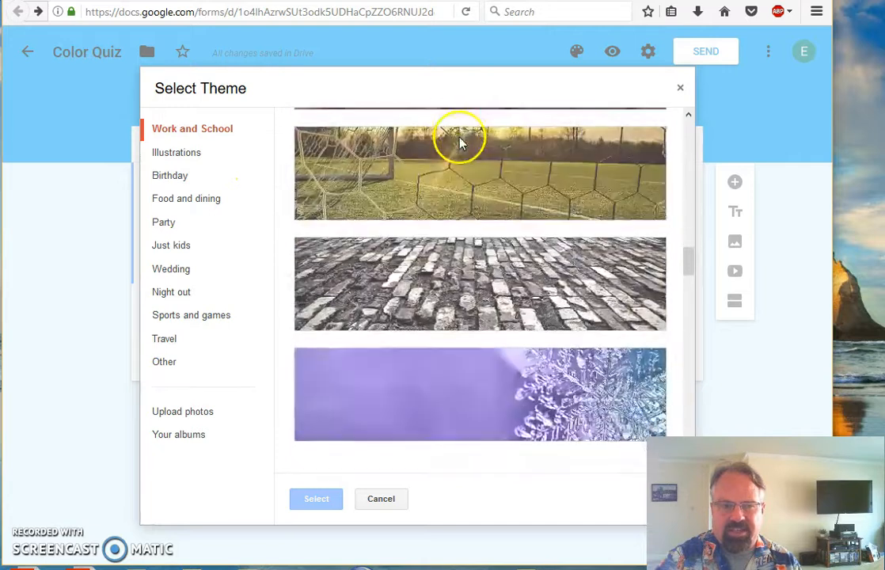
{"action": "left_click", "coordinate": [186, 415]}
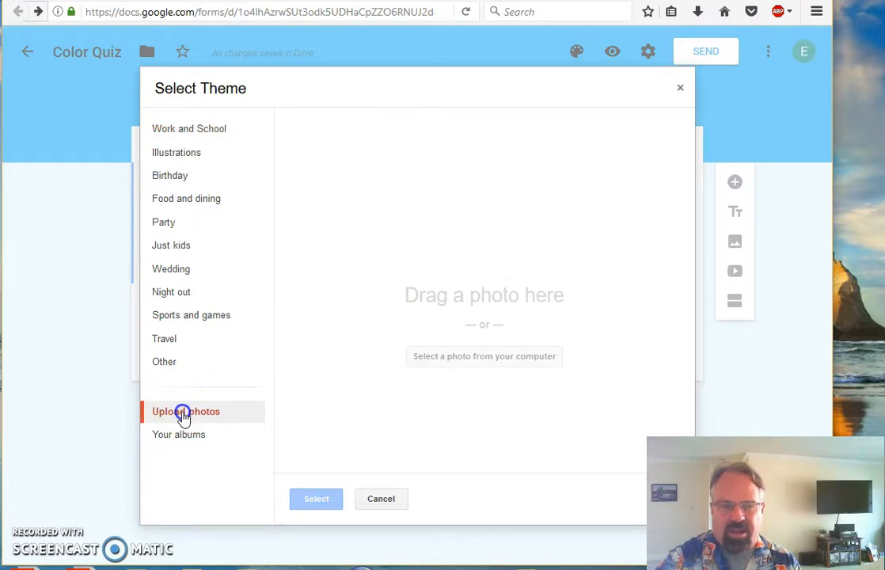
{"action": "left_click", "coordinate": [510, 356]}
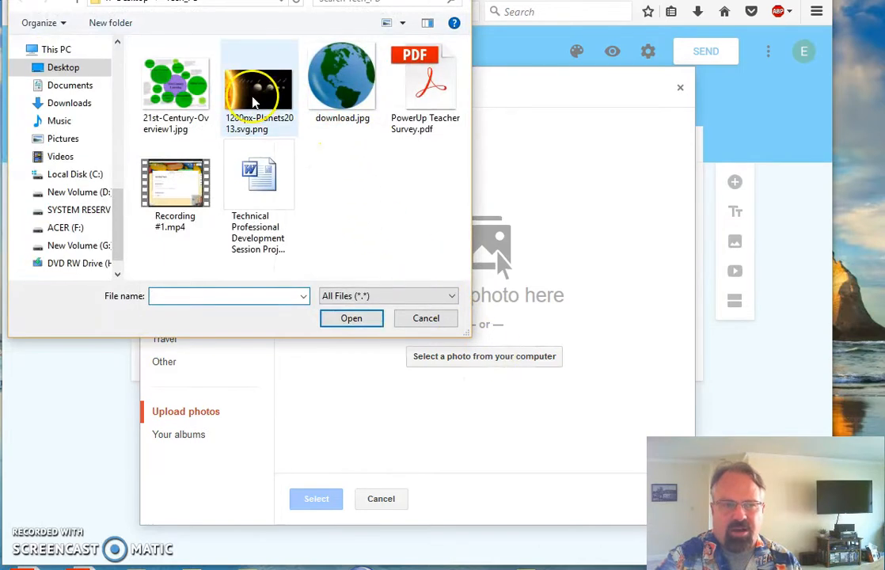
{"action": "double_click", "coordinate": [253, 101]}
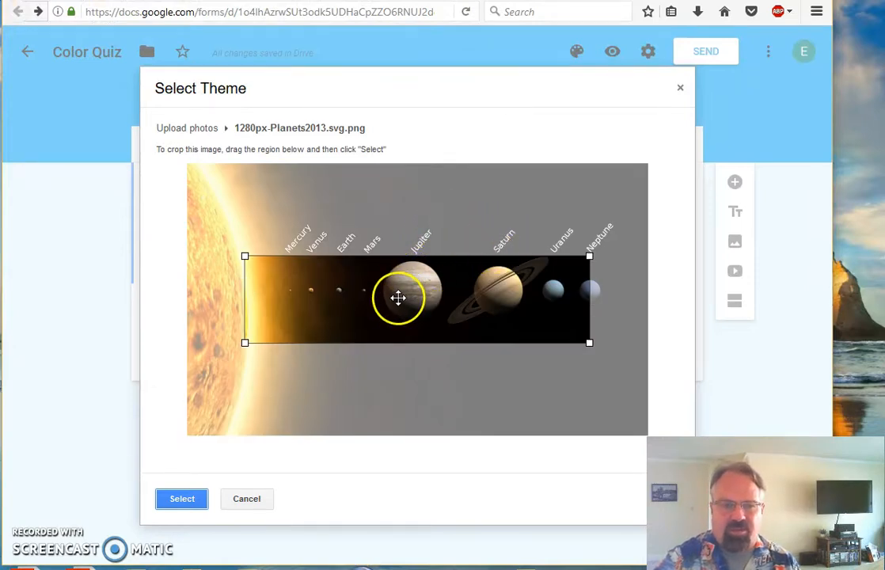
{"action": "left_click_drag", "start_coordinate": [393, 281], "coordinate": [354, 284]}
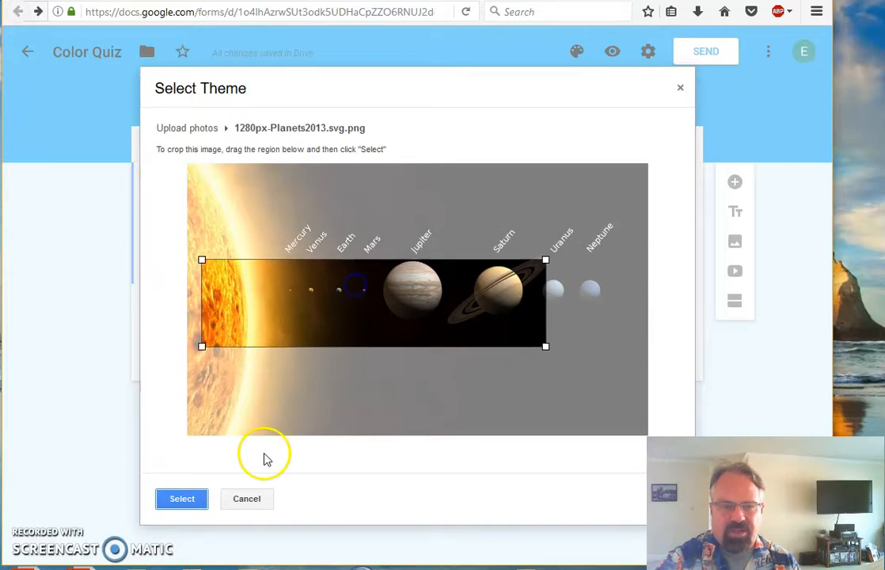
{"action": "left_click", "coordinate": [174, 506]}
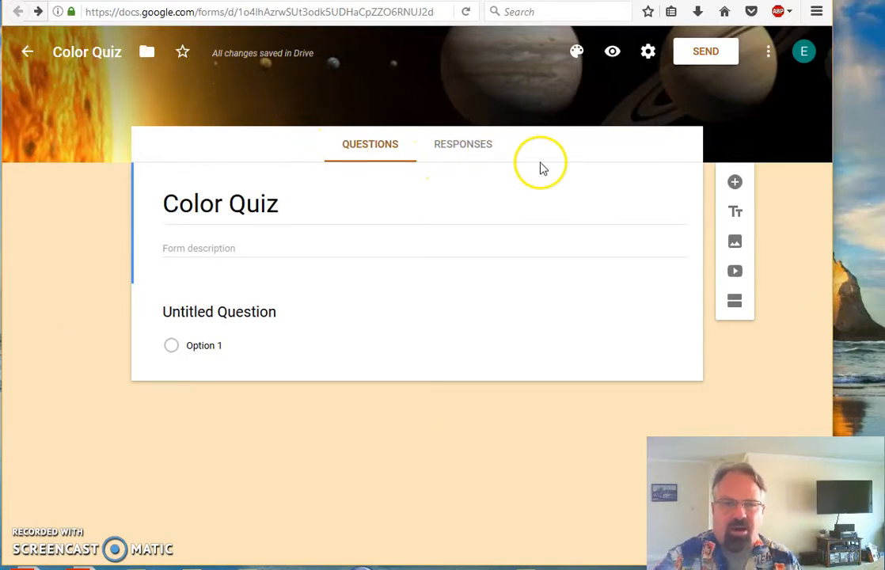
Step: Preview the Color Quiz as a respondent, close the preview, and open Settings
{"action": "left_click", "coordinate": [614, 54]}
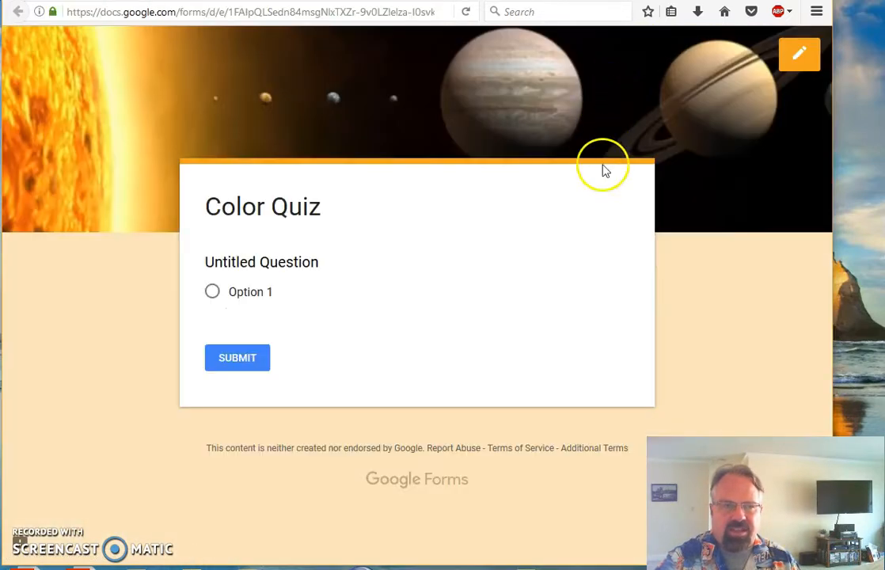
{"action": "key", "text": "ctrl+w"}
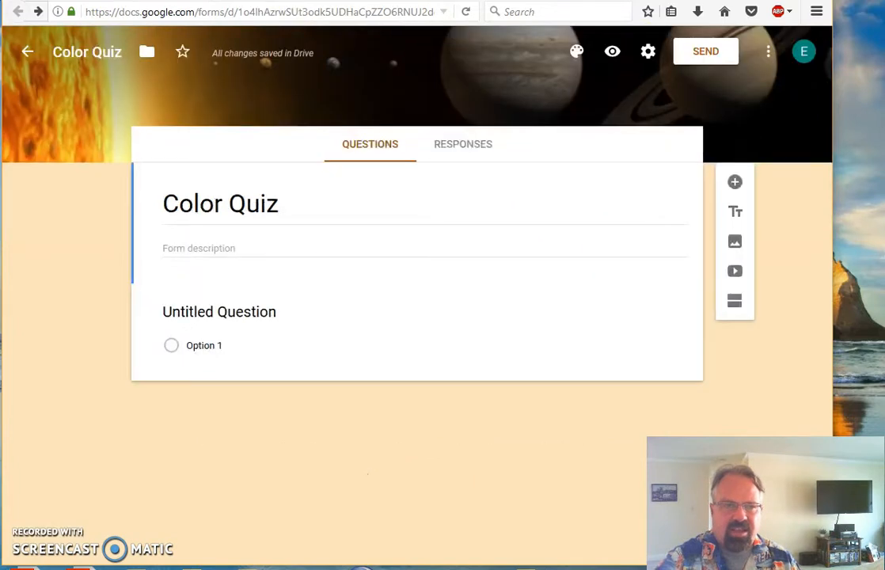
{"action": "left_click", "coordinate": [648, 52]}
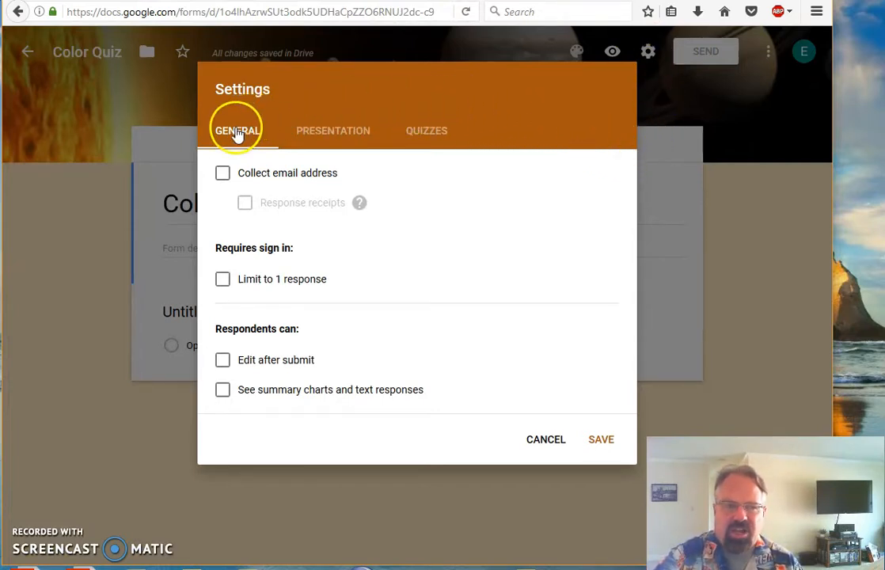
Step: Turn on email collection and response receipts, and remove the submit-another-response link
{"action": "left_click", "coordinate": [224, 174]}
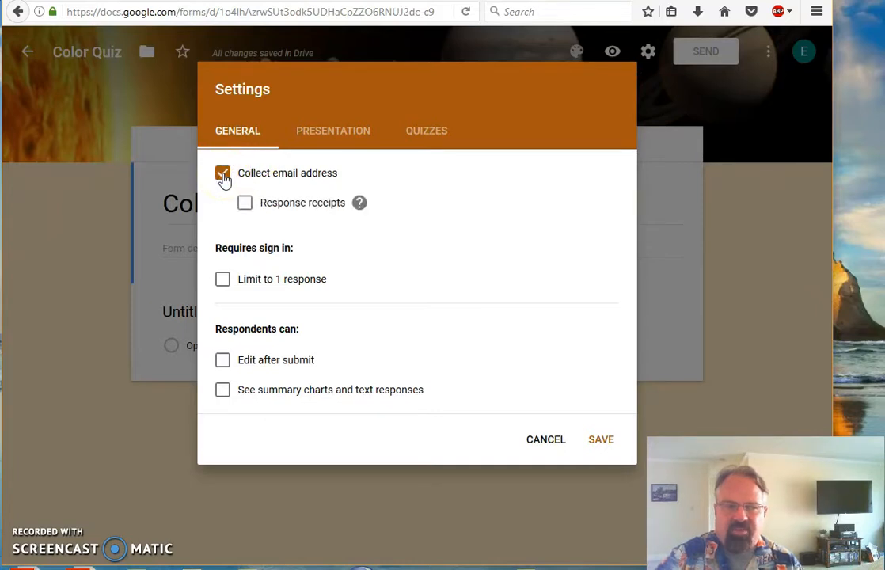
{"action": "left_click", "coordinate": [246, 205]}
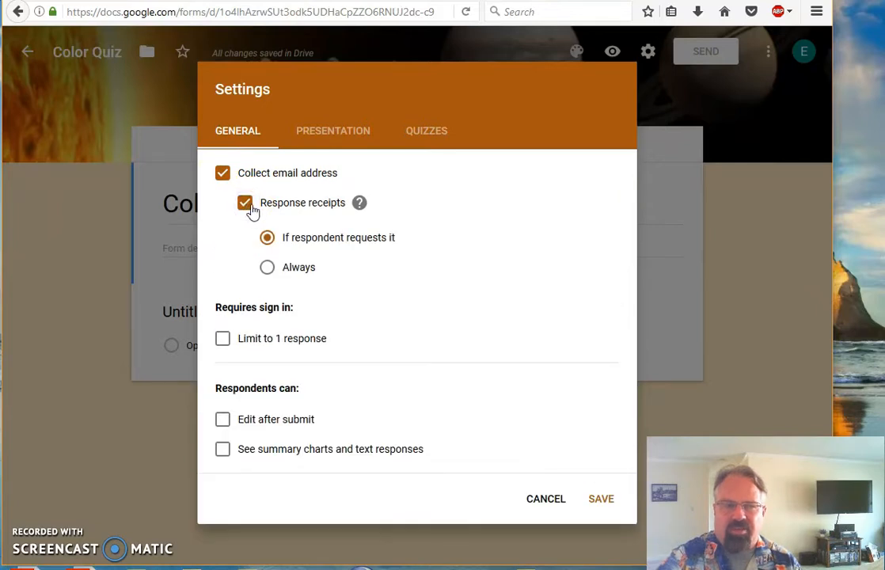
{"action": "mouse_move", "coordinate": [352, 204]}
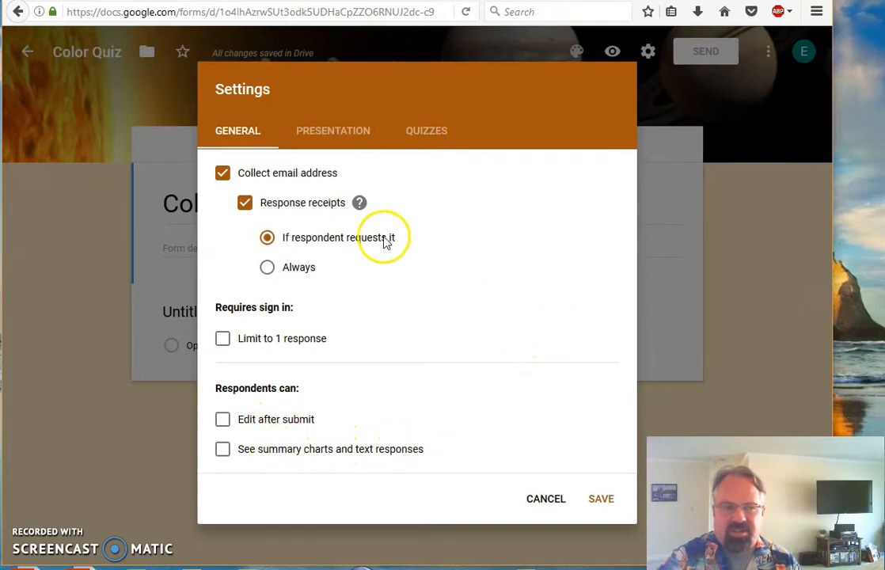
{"action": "left_click", "coordinate": [329, 135]}
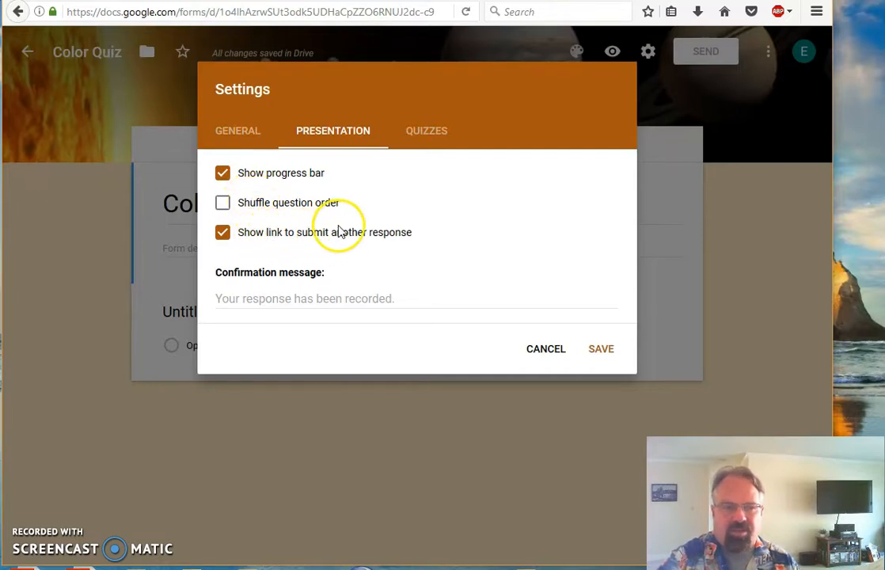
{"action": "left_click", "coordinate": [224, 237]}
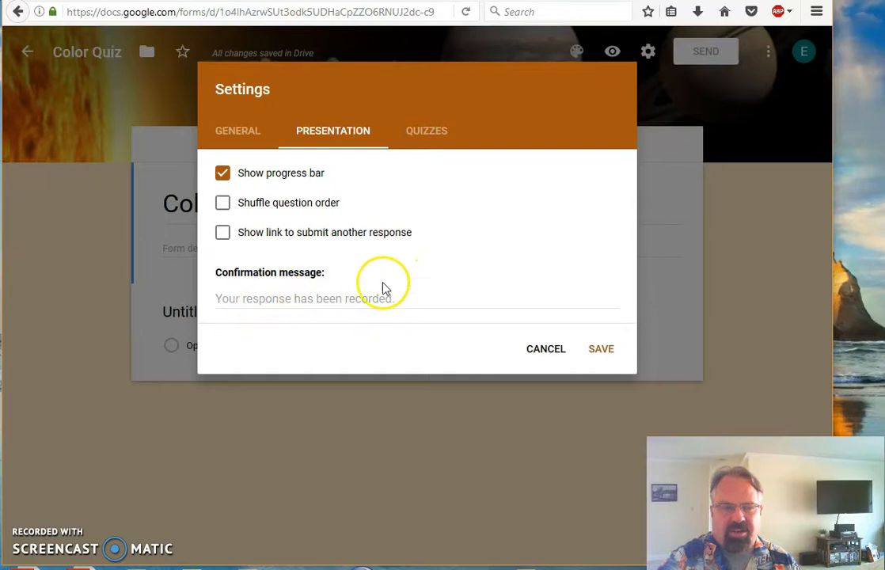
{"action": "left_click", "coordinate": [429, 131]}
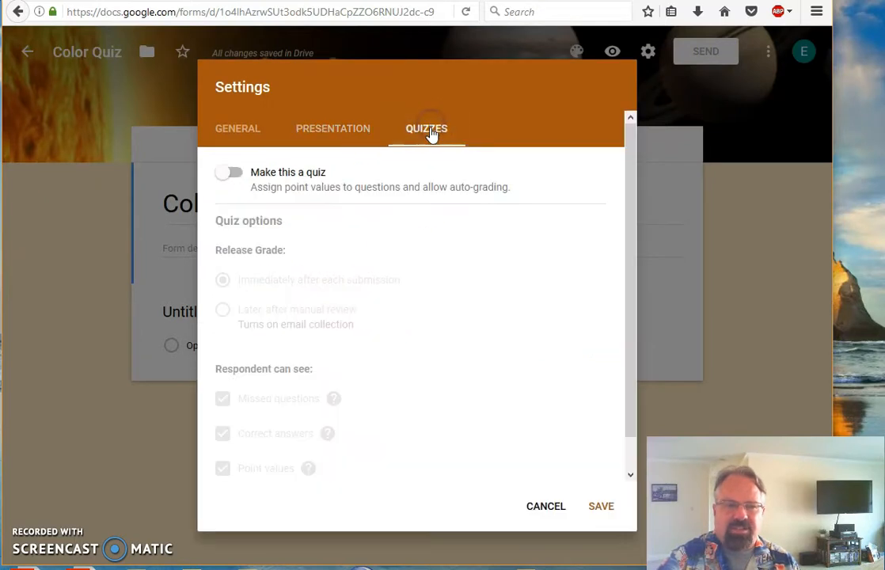
Step: Turn on Make this a quiz and save the settings
{"action": "left_click", "coordinate": [242, 172]}
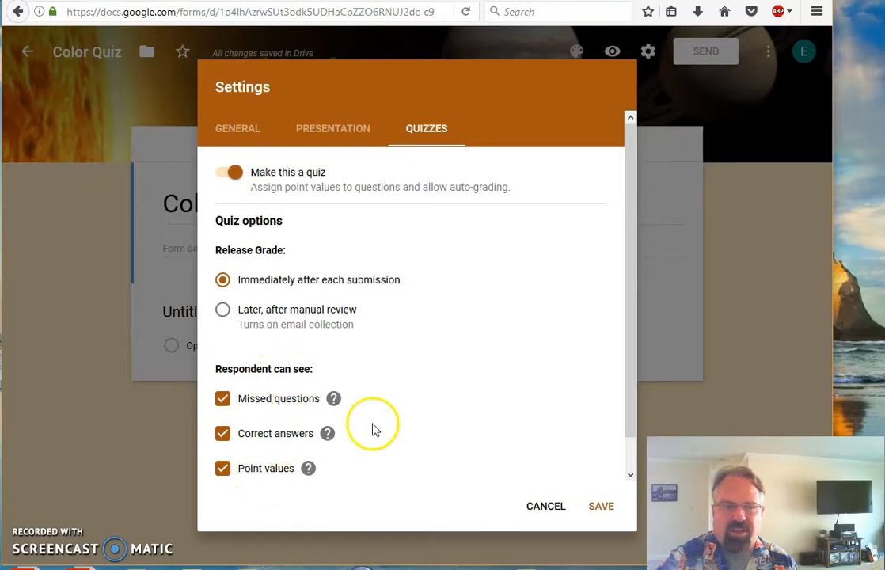
{"action": "left_click", "coordinate": [602, 507]}
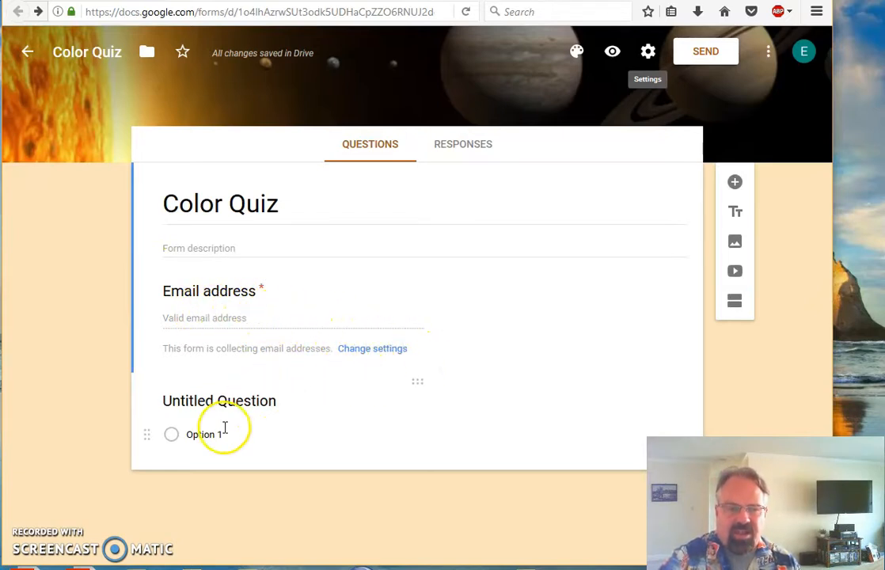
Step: Title the first question 'What color is the sky?'
{"action": "left_click", "coordinate": [271, 424]}
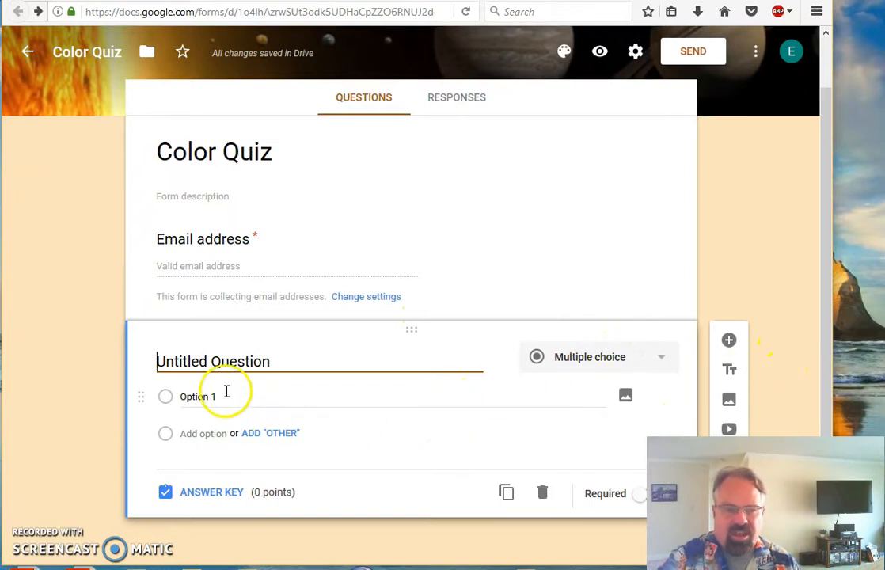
{"action": "left_click_drag", "start_coordinate": [269, 361], "coordinate": [102, 352]}
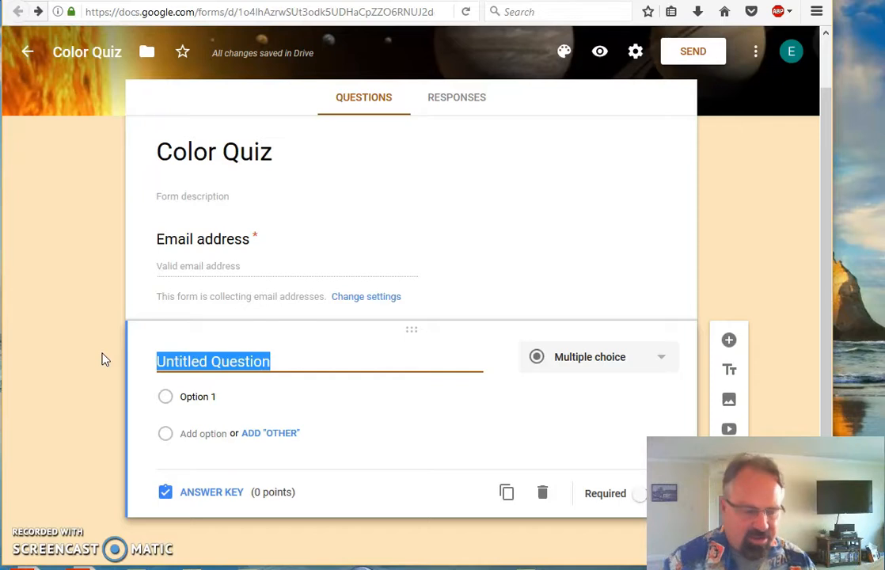
{"action": "type", "text": "What color is the sky?"}
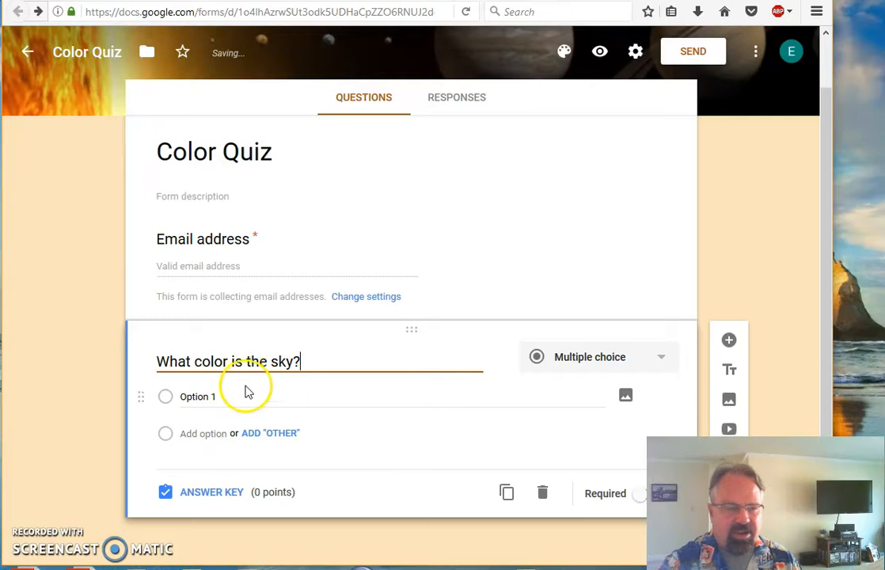
Step: Give the question the choices Red, Green, Yellow, Blue and Purple
{"action": "left_click", "coordinate": [223, 396]}
{"action": "left_click_drag", "start_coordinate": [223, 396], "coordinate": [164, 394]}
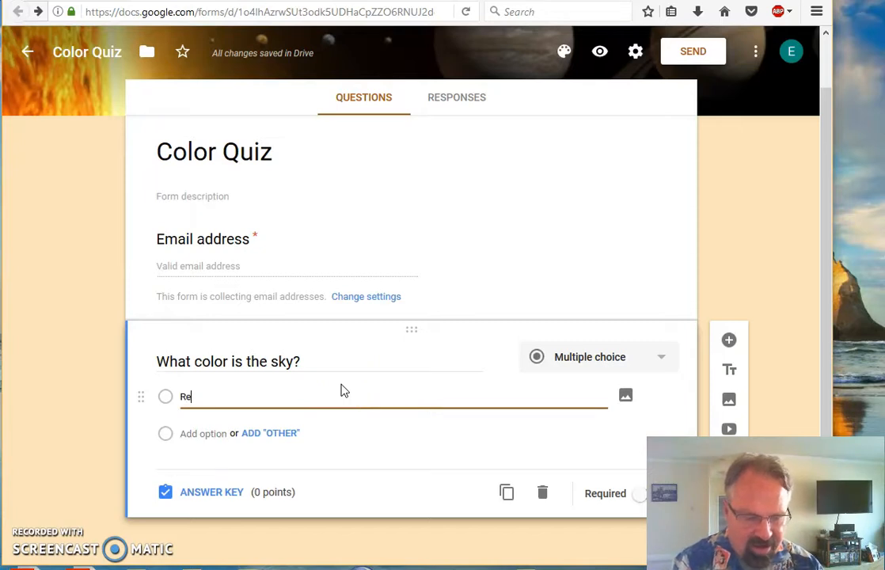
{"action": "key", "text": "Return"}
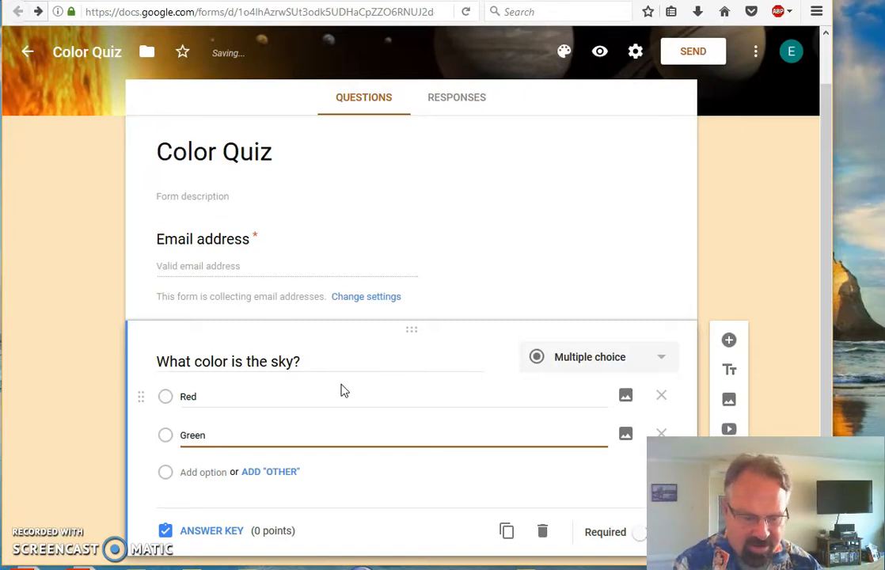
{"action": "key", "text": "Return"}
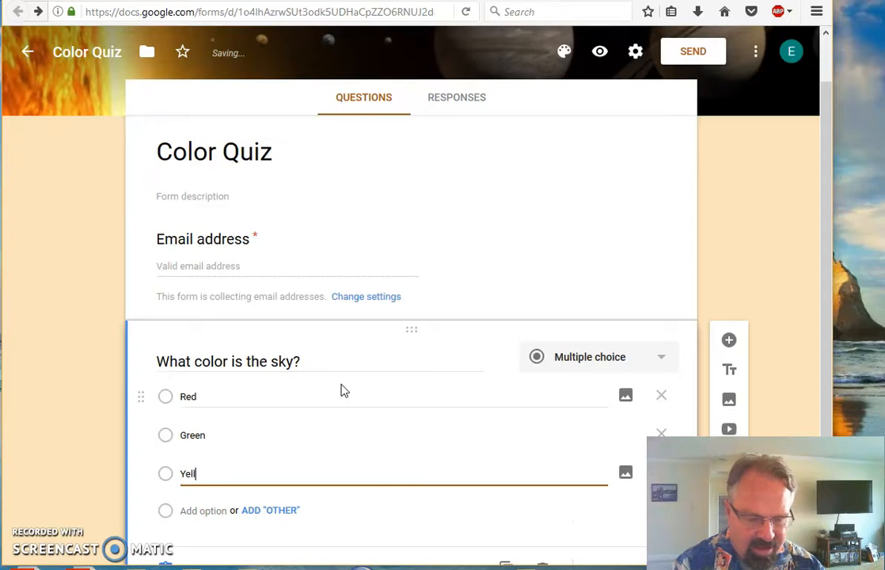
{"action": "key", "text": "Return"}
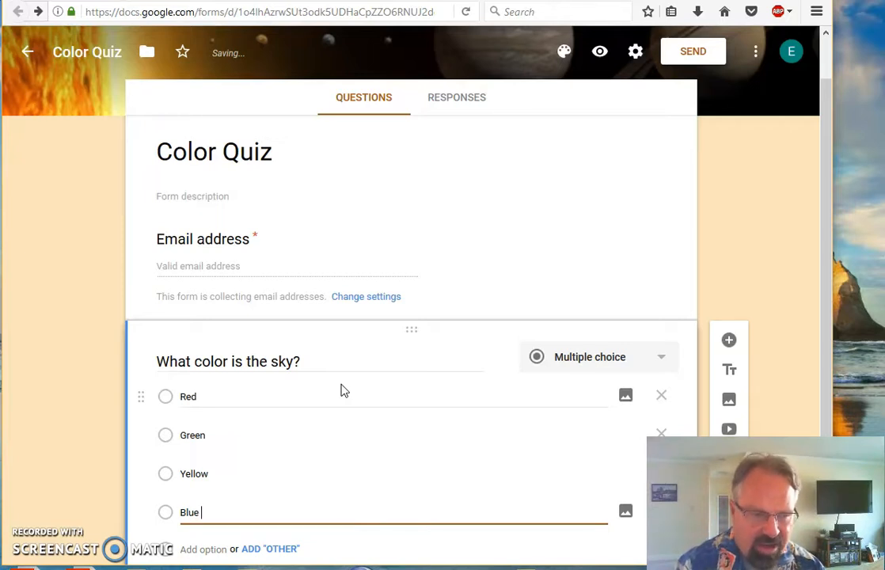
{"action": "key", "text": "Return"}
{"action": "scroll", "coordinate": [419, 318], "scroll_direction": "down", "scroll_amount": 3}
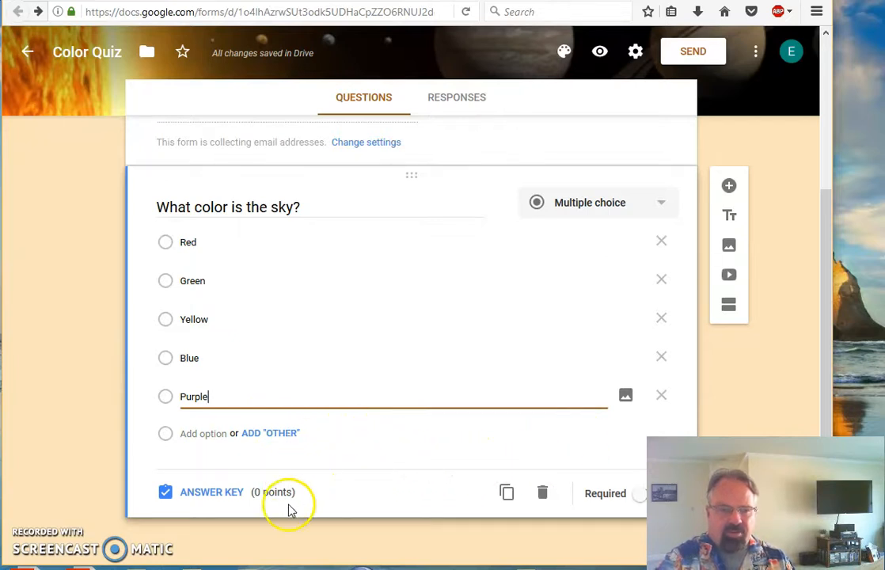
{"action": "left_click", "coordinate": [209, 493]}
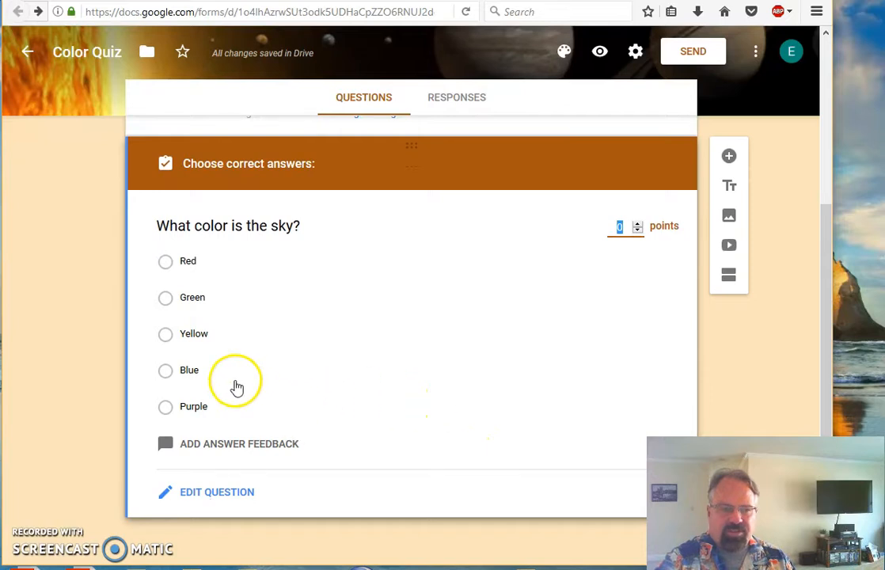
Step: Mark Blue as the sky question's correct answer, worth 2 points
{"action": "left_click", "coordinate": [165, 371]}
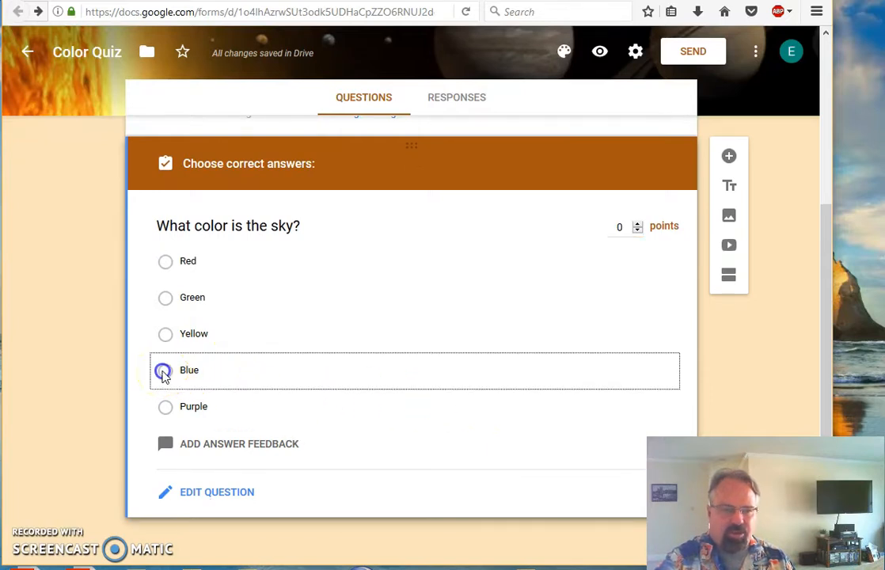
{"action": "double_click", "coordinate": [638, 226]}
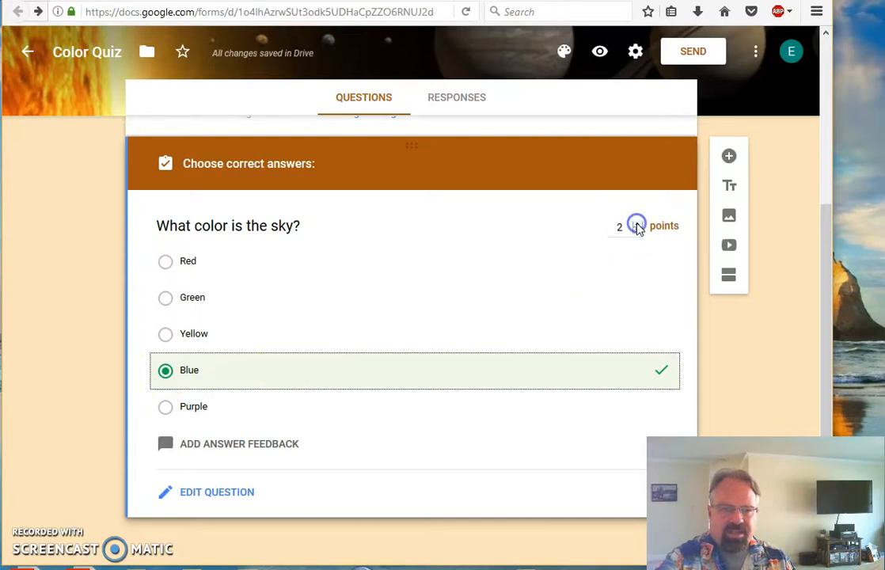
{"action": "left_click", "coordinate": [637, 230]}
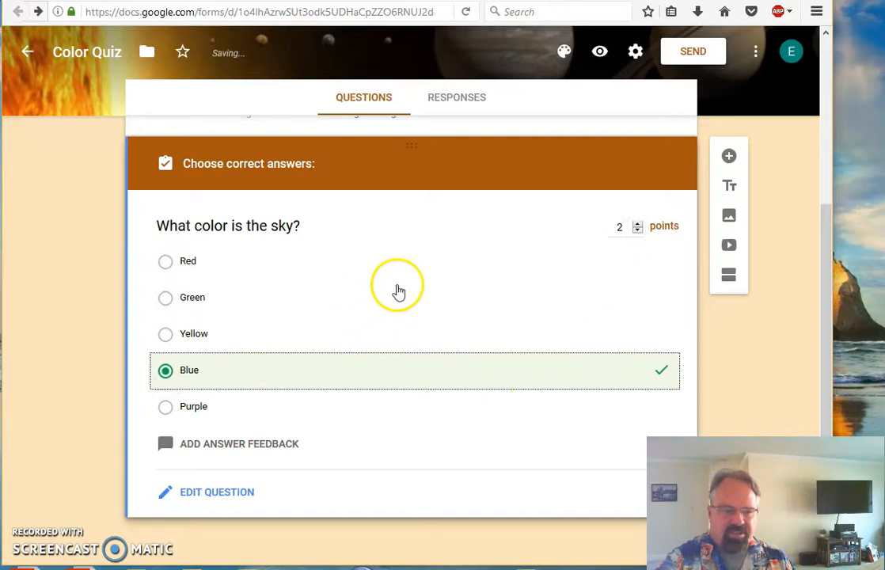
Step: Add 'Wrong!' feedback for incorrect answers and 'Correct' for right ones, then save
{"action": "left_click", "coordinate": [238, 445]}
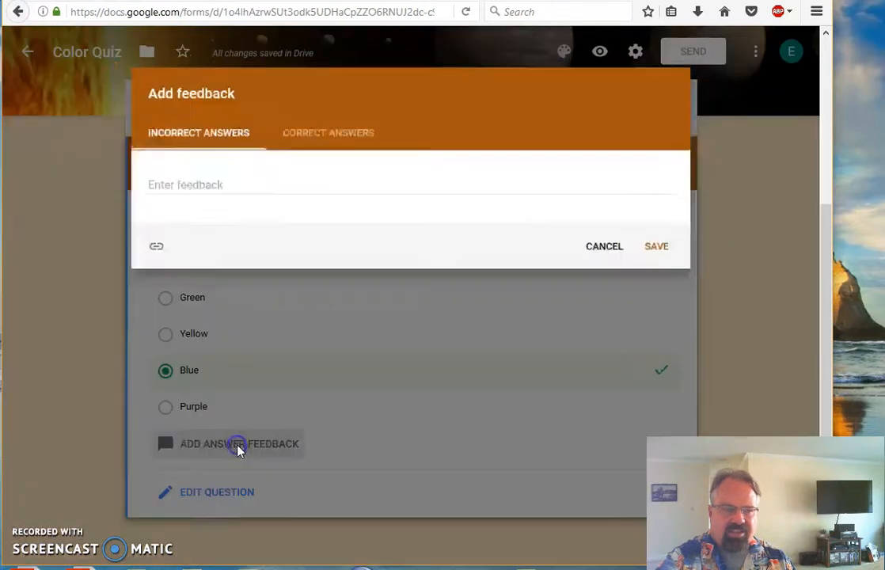
{"action": "left_click", "coordinate": [218, 189]}
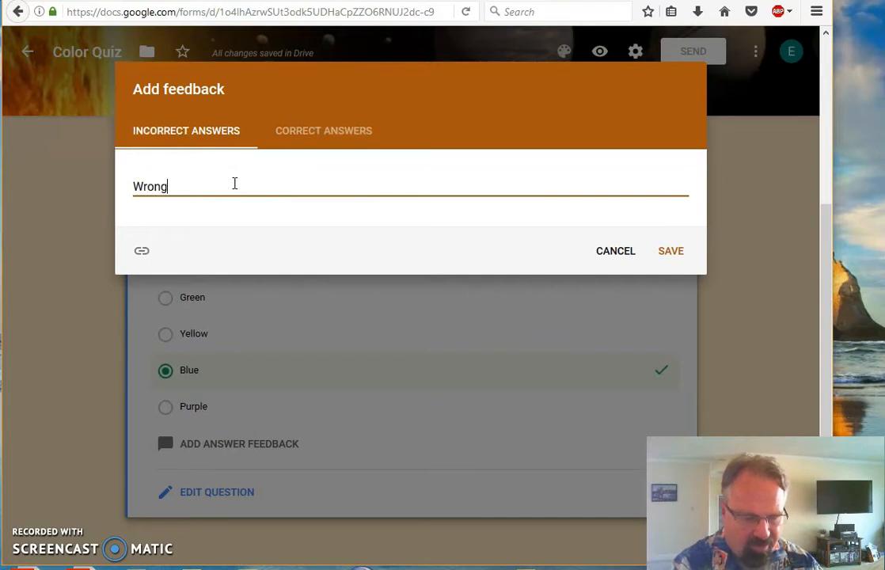
{"action": "type", "text": "Wrong!"}
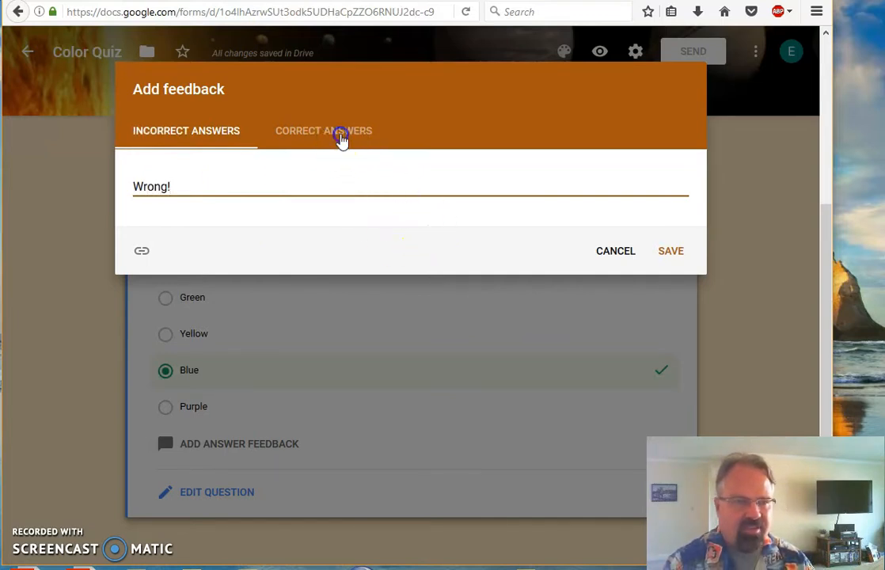
{"action": "left_click", "coordinate": [340, 134]}
{"action": "left_click", "coordinate": [251, 181]}
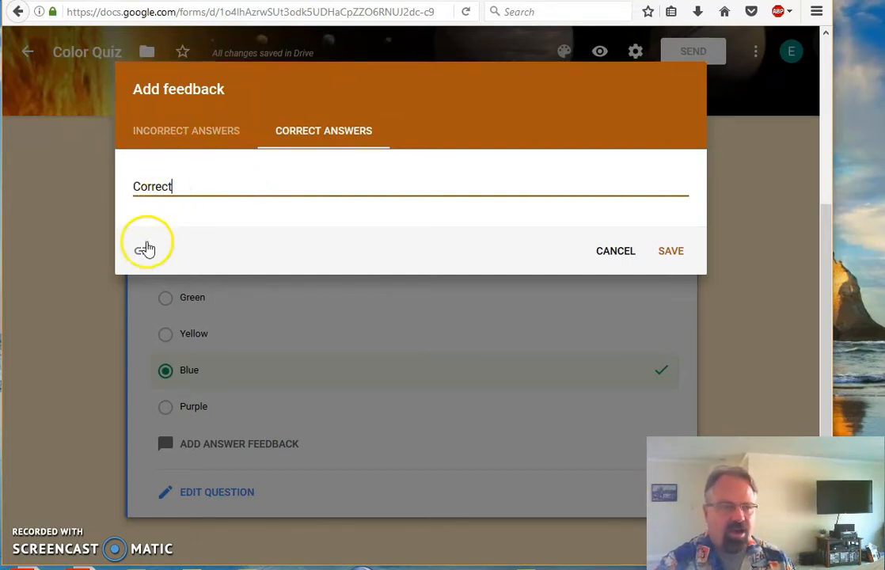
{"action": "left_click", "coordinate": [187, 133]}
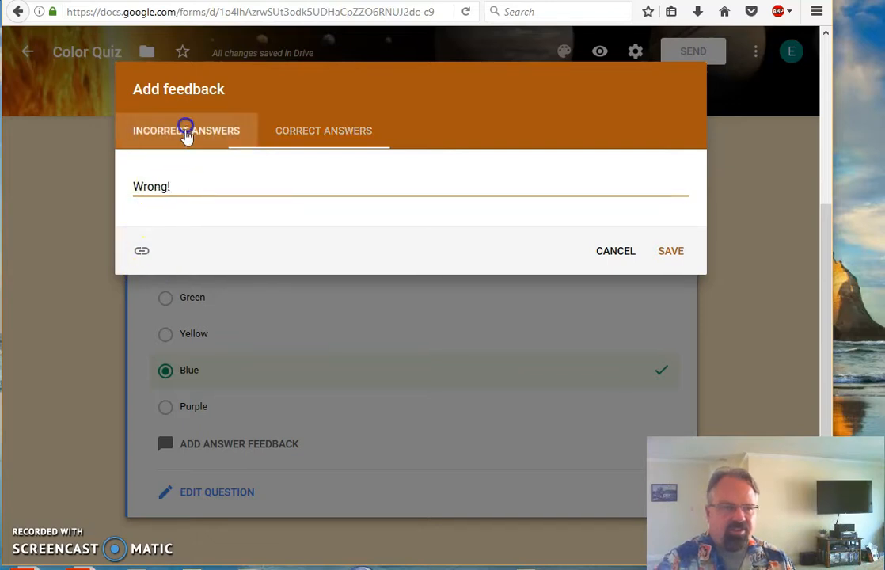
{"action": "left_click", "coordinate": [140, 253]}
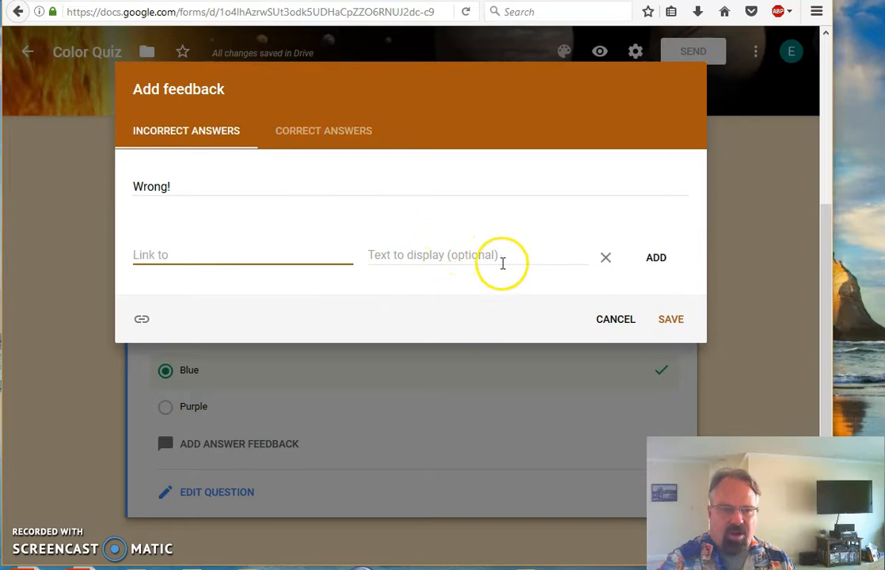
{"action": "left_click", "coordinate": [671, 319]}
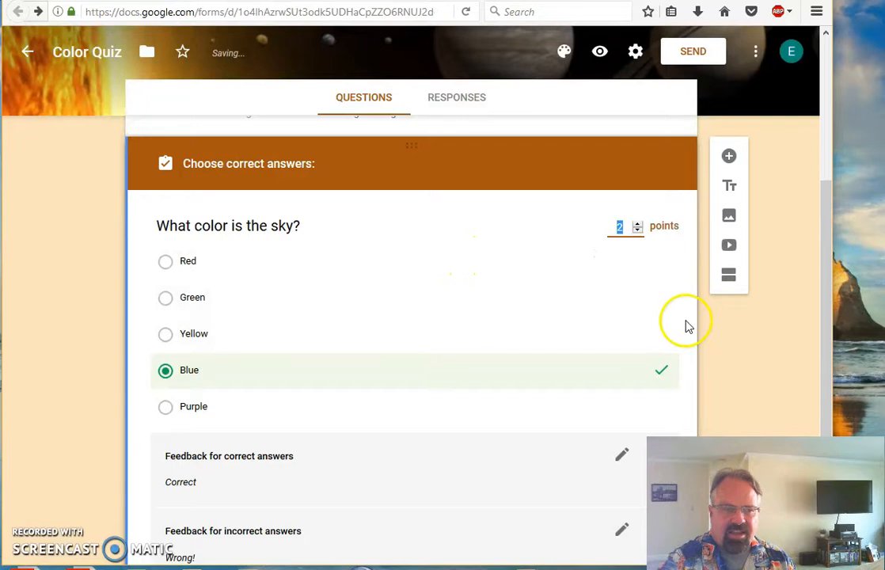
Step: Keep the sky question as multiple choice and switch on Required
{"action": "scroll", "coordinate": [688, 326], "scroll_direction": "down", "scroll_amount": 3}
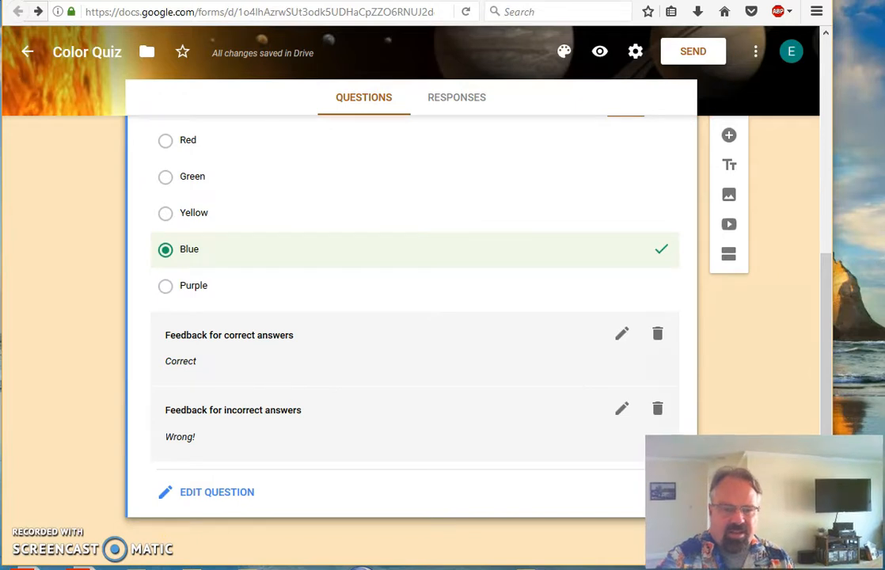
{"action": "left_click", "coordinate": [212, 494]}
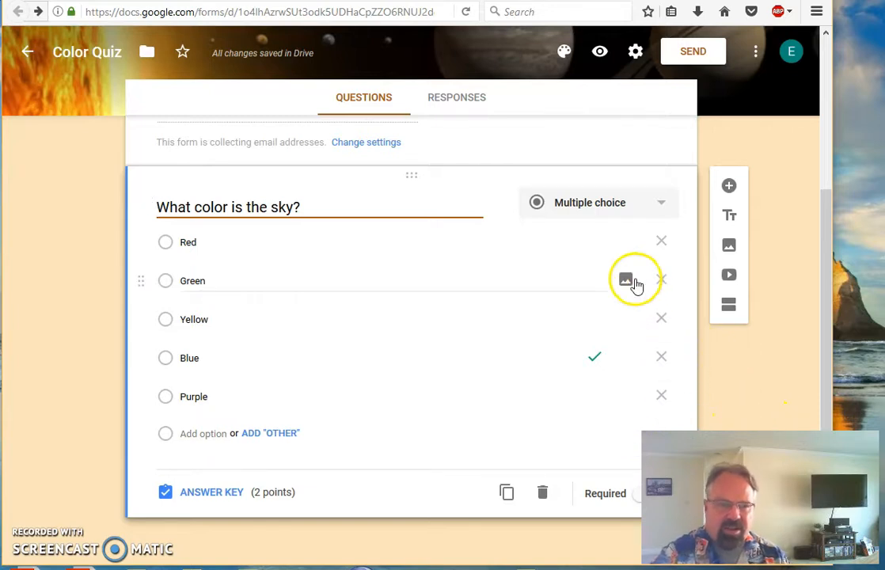
{"action": "left_click", "coordinate": [644, 206]}
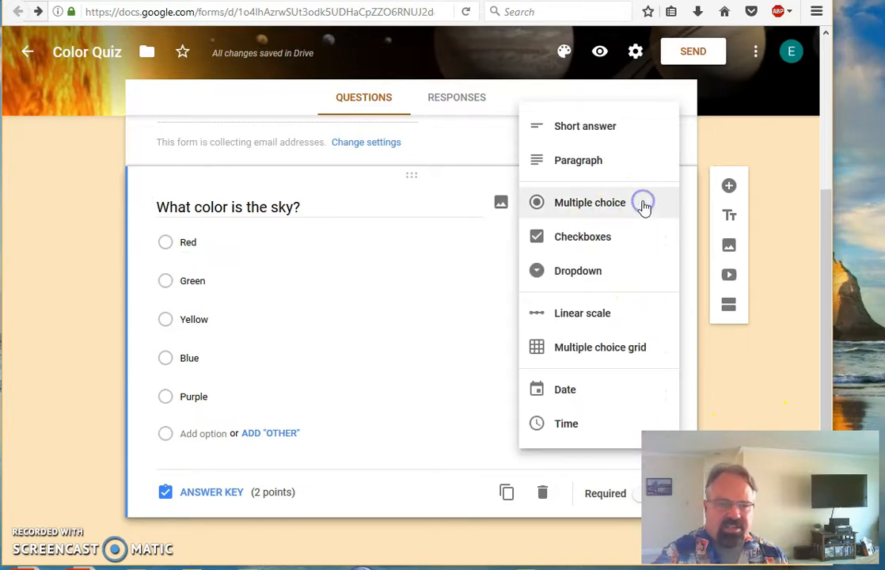
{"action": "left_click", "coordinate": [643, 205]}
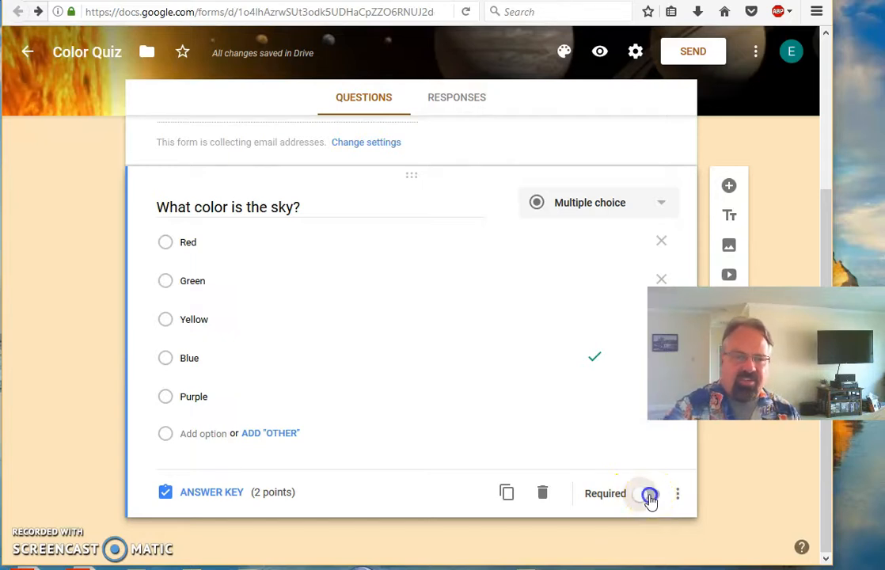
{"action": "left_click", "coordinate": [649, 496]}
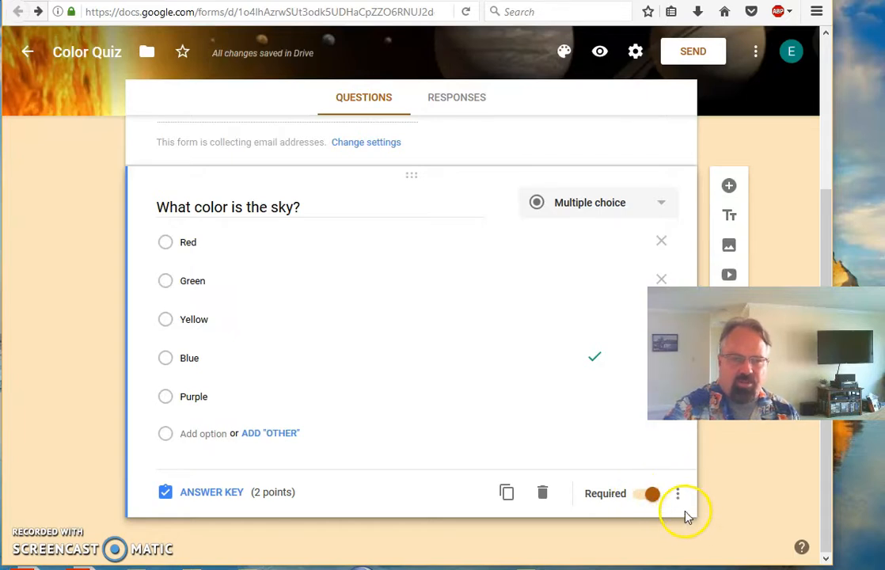
Step: Turn on Shuffle option order for the sky question
{"action": "left_click", "coordinate": [679, 497]}
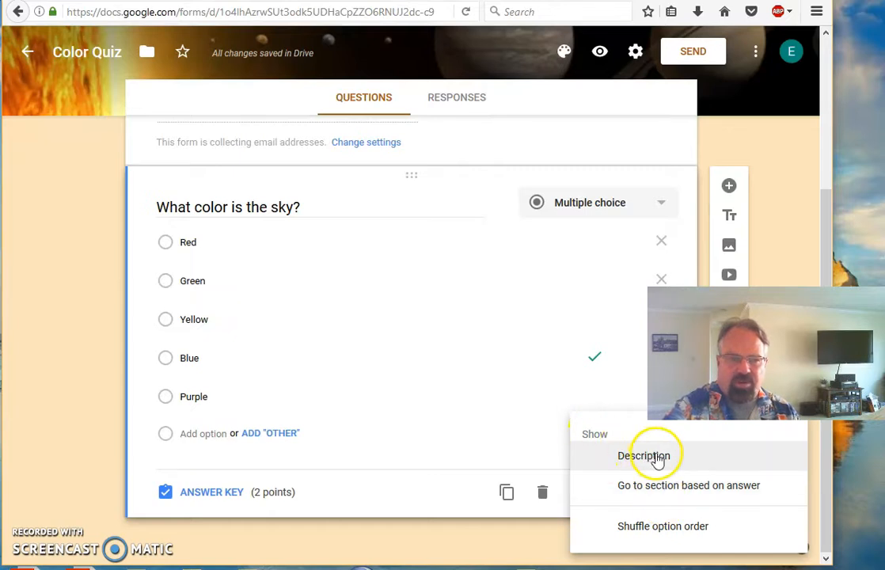
{"action": "left_click", "coordinate": [671, 498]}
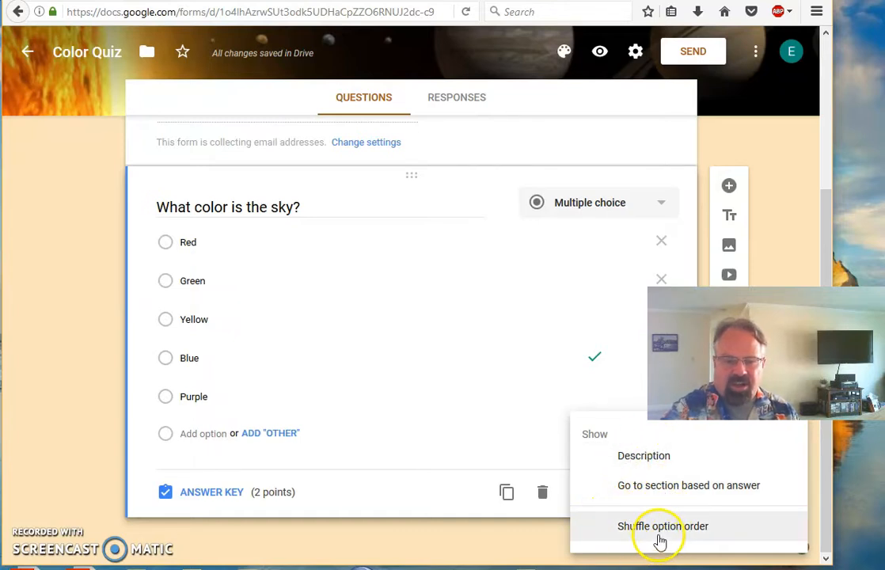
{"action": "left_click", "coordinate": [659, 528]}
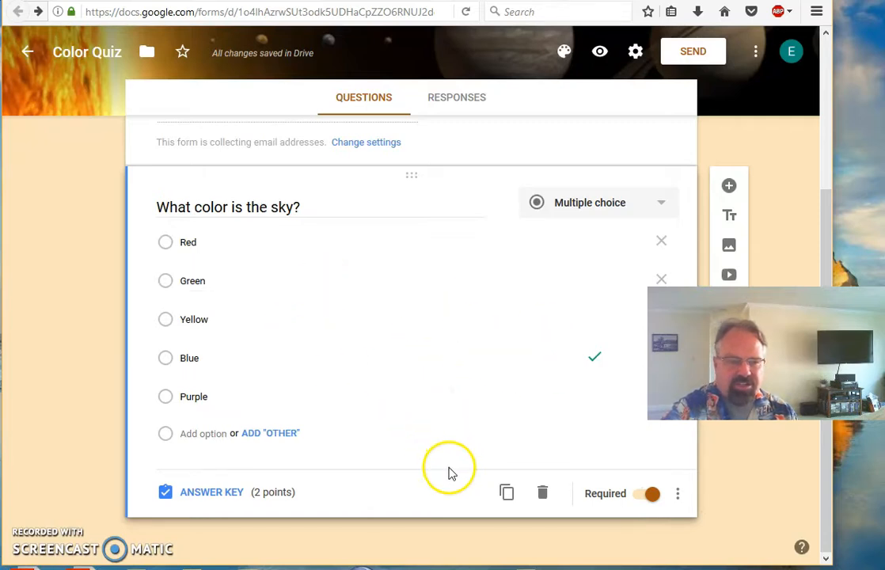
Step: Duplicate the sky question and make Yellow, not Blue, the banana question's 2-point answer
{"action": "left_click", "coordinate": [506, 494]}
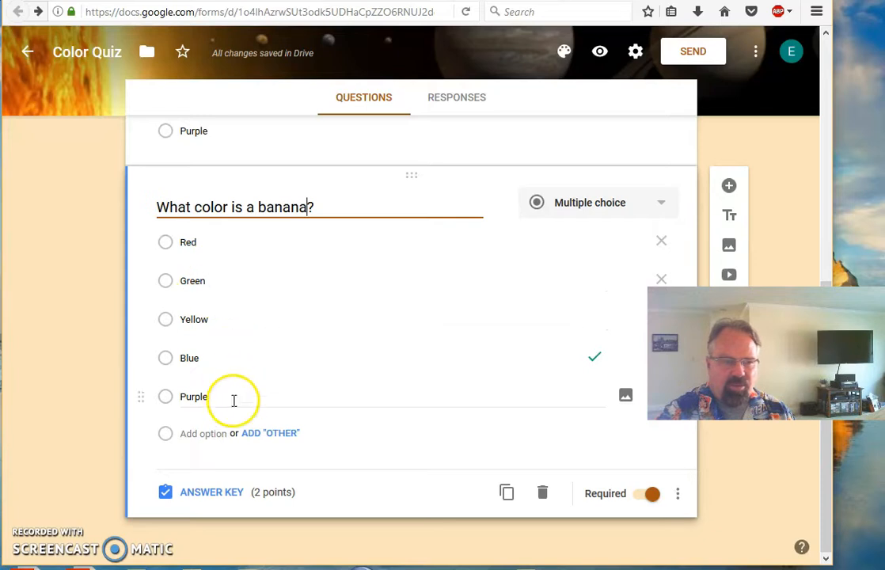
{"action": "left_click", "coordinate": [195, 493]}
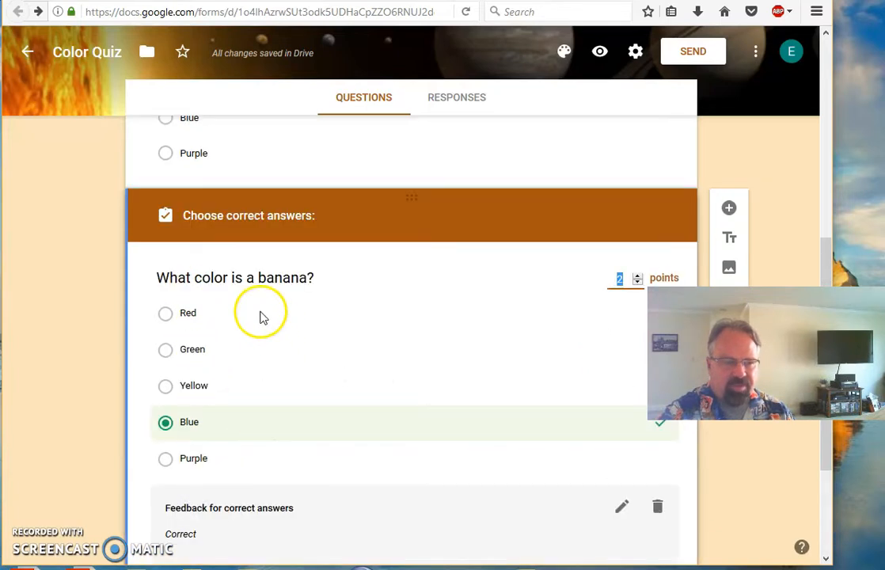
{"action": "left_click", "coordinate": [165, 387]}
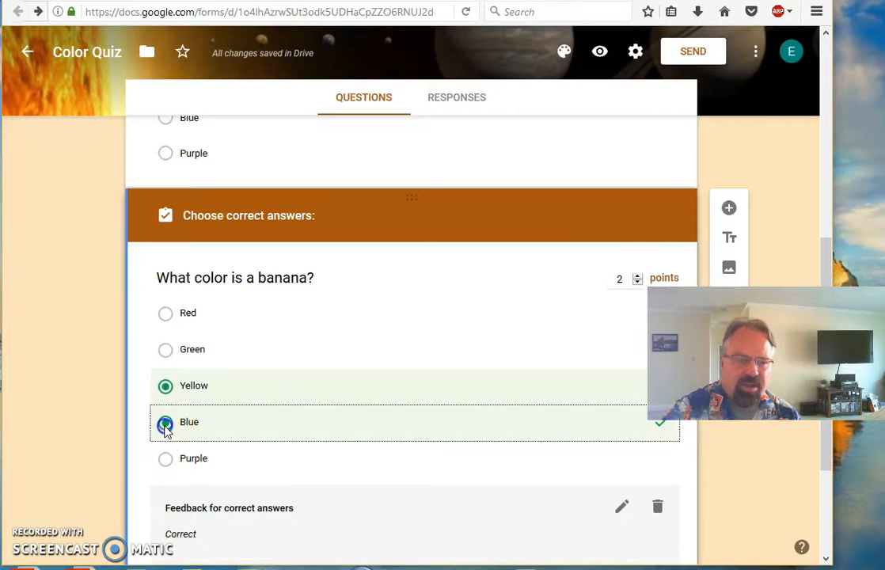
{"action": "left_click", "coordinate": [165, 424]}
{"action": "scroll", "coordinate": [463, 401], "scroll_direction": "down", "scroll_amount": 2}
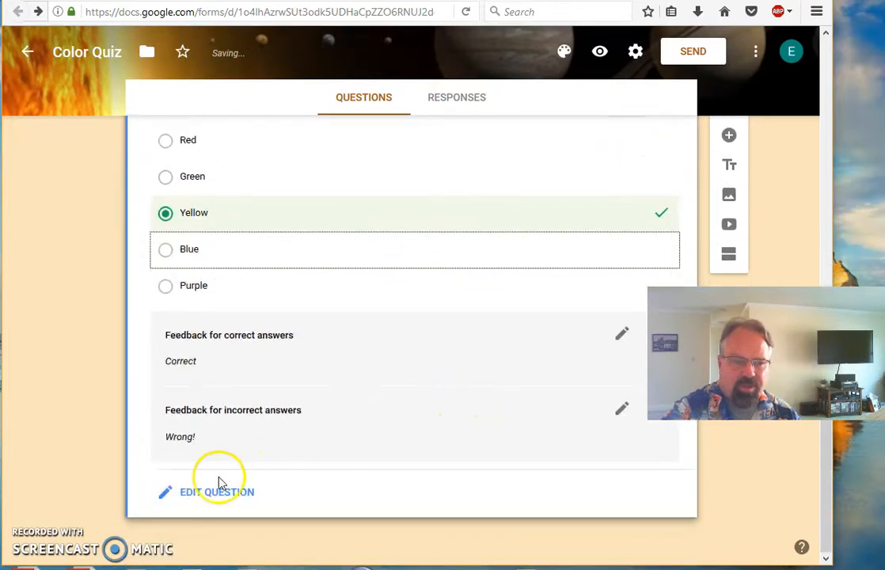
{"action": "left_click", "coordinate": [189, 492]}
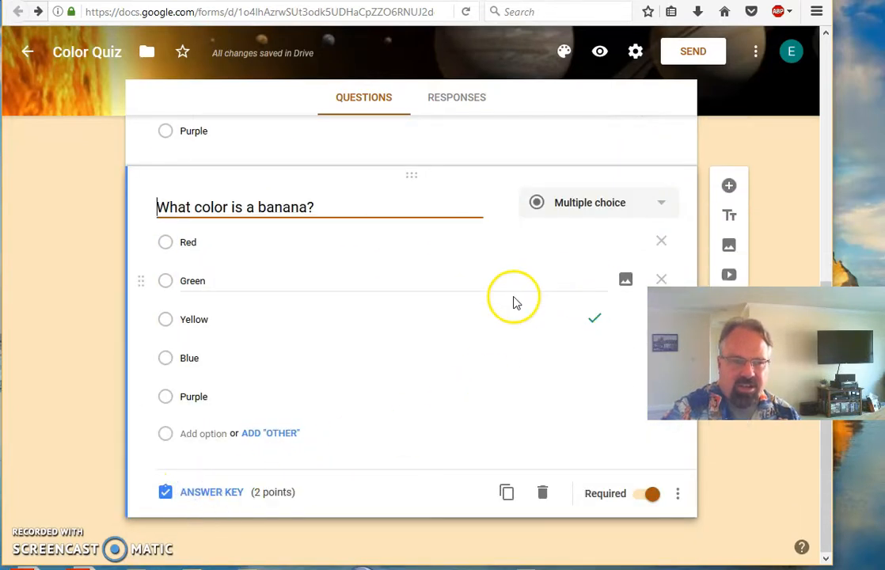
{"action": "scroll", "coordinate": [498, 373], "scroll_direction": "up", "scroll_amount": 3}
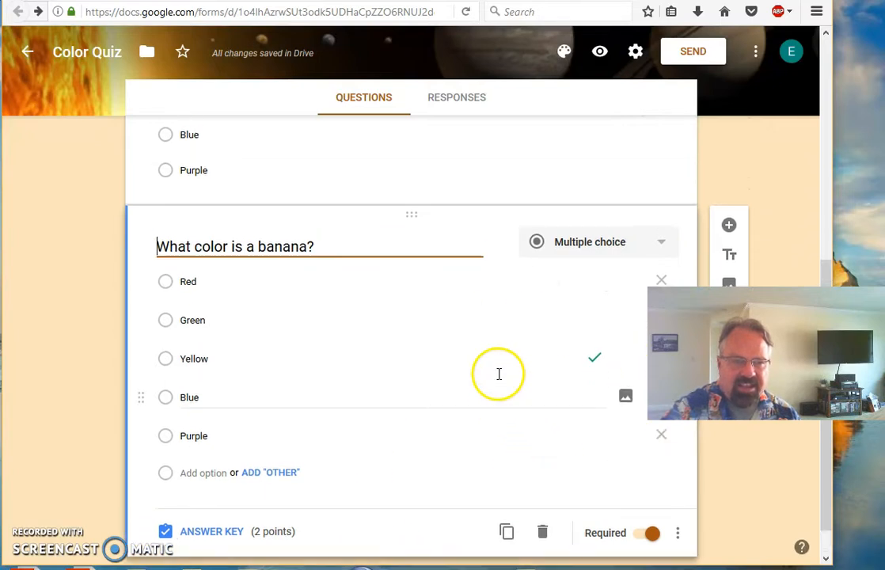
{"action": "scroll", "coordinate": [498, 374], "scroll_direction": "down", "scroll_amount": 3}
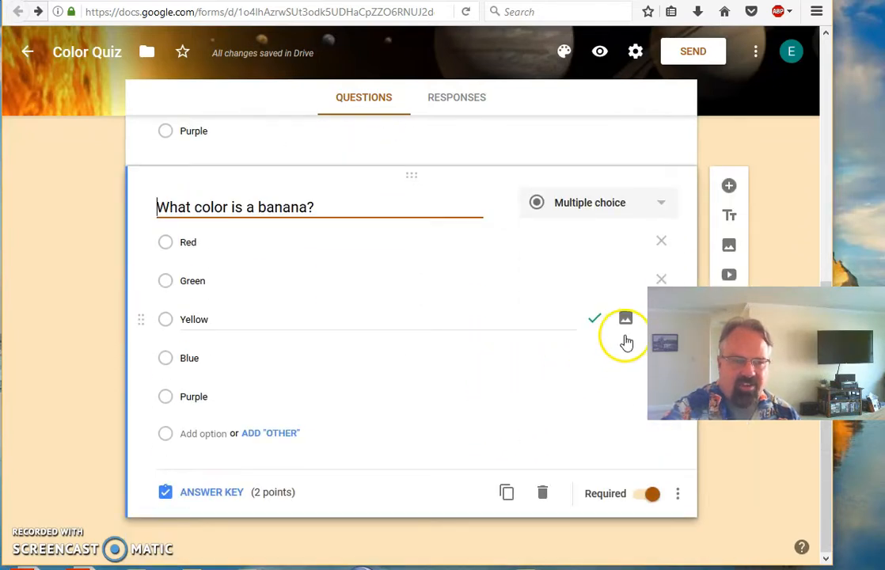
{"action": "scroll", "coordinate": [346, 361], "scroll_direction": "up", "scroll_amount": 5}
Step: Add a new short-answer question after the banana question
{"action": "left_click", "coordinate": [313, 364]}
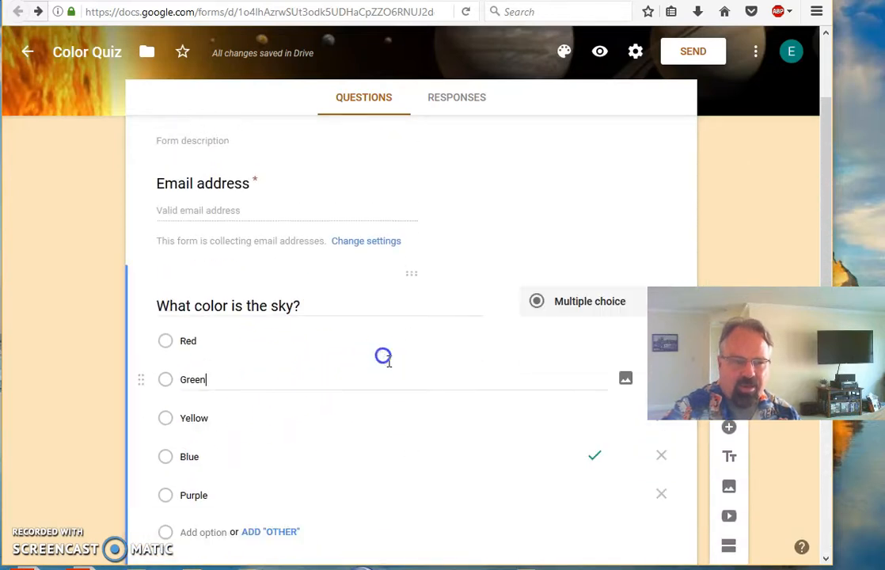
{"action": "scroll", "coordinate": [460, 450], "scroll_direction": "down", "scroll_amount": 5}
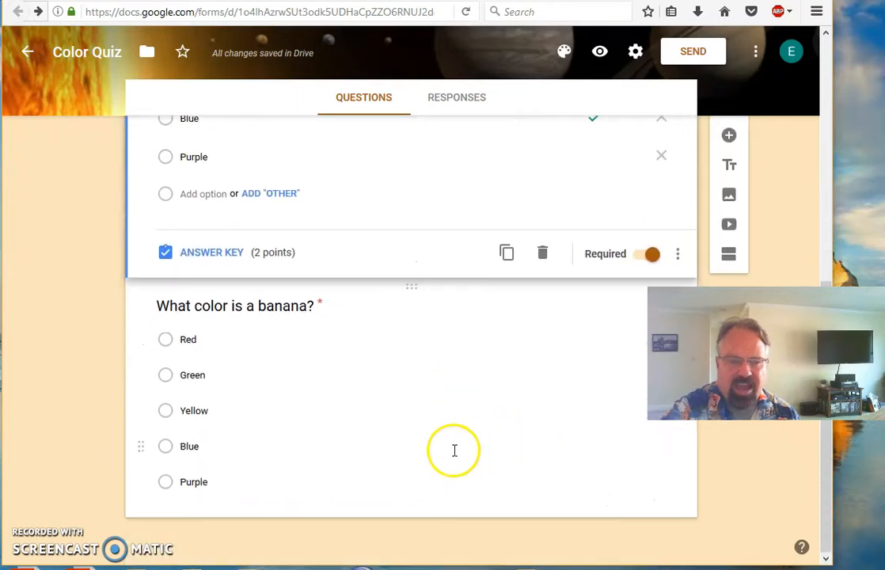
{"action": "left_click", "coordinate": [455, 447]}
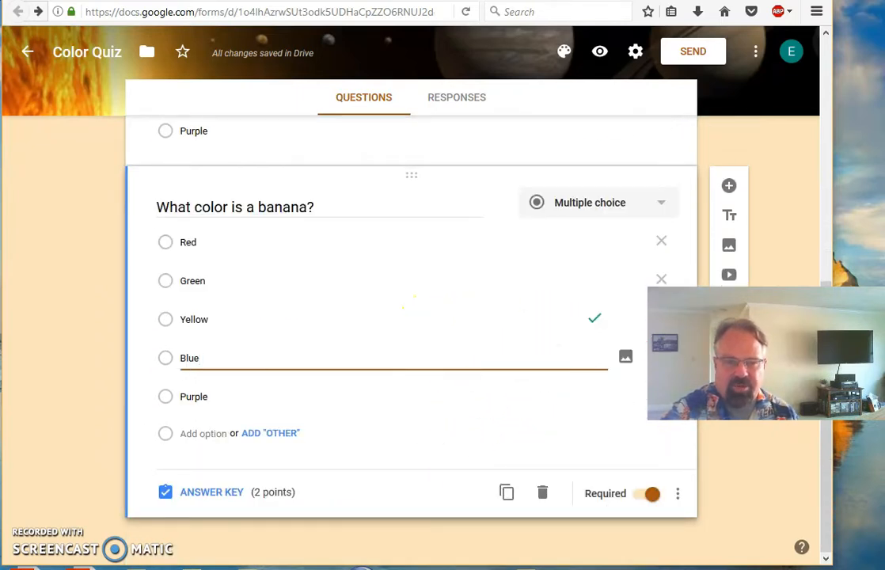
{"action": "left_click", "coordinate": [728, 189]}
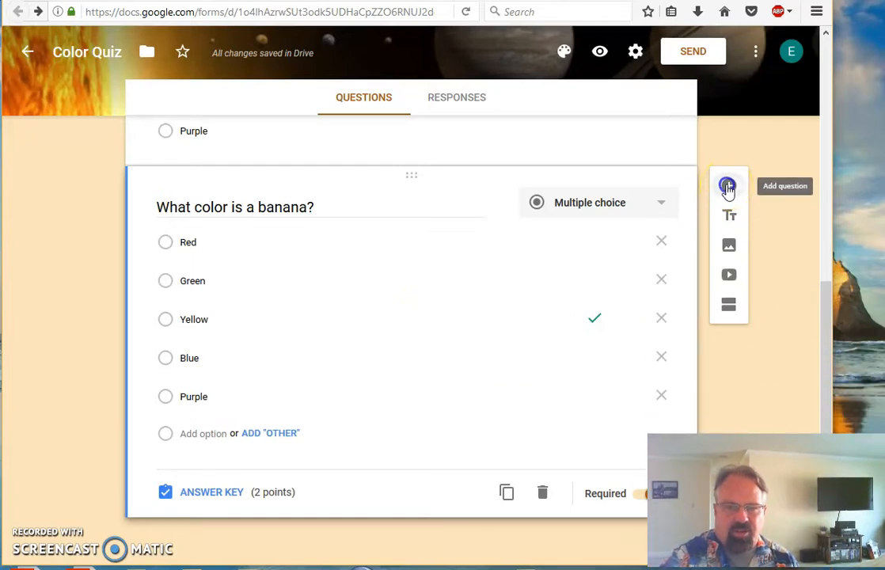
{"action": "left_click", "coordinate": [606, 446]}
{"action": "left_click", "coordinate": [598, 229]}
Step: Title the new question 'Name:' and drag it above the sky question
{"action": "left_click", "coordinate": [255, 447]}
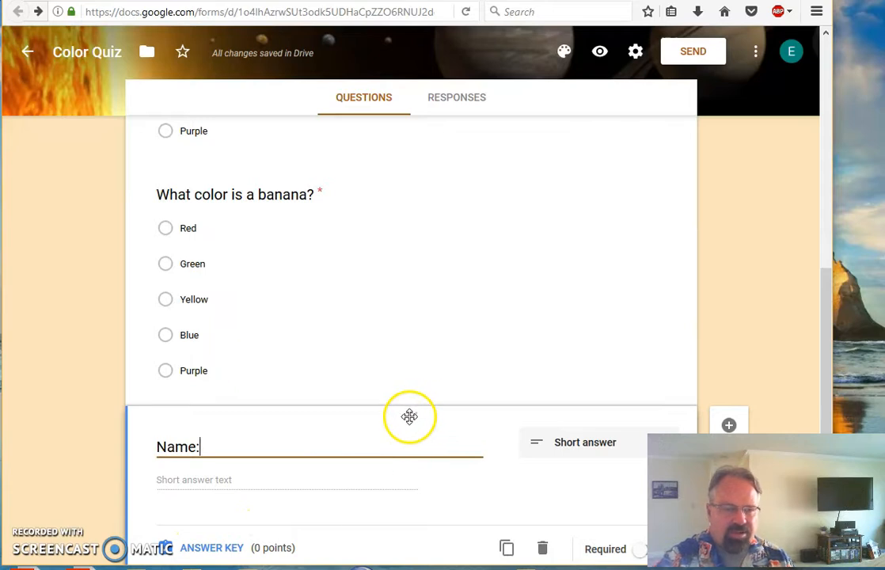
{"action": "left_click_drag", "start_coordinate": [409, 409], "coordinate": [411, 77]}
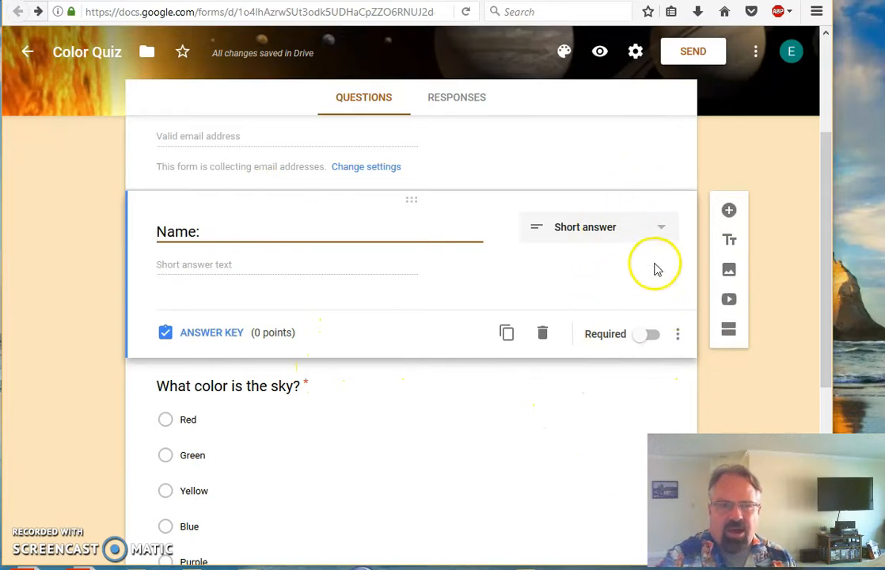
{"action": "left_click", "coordinate": [599, 53]}
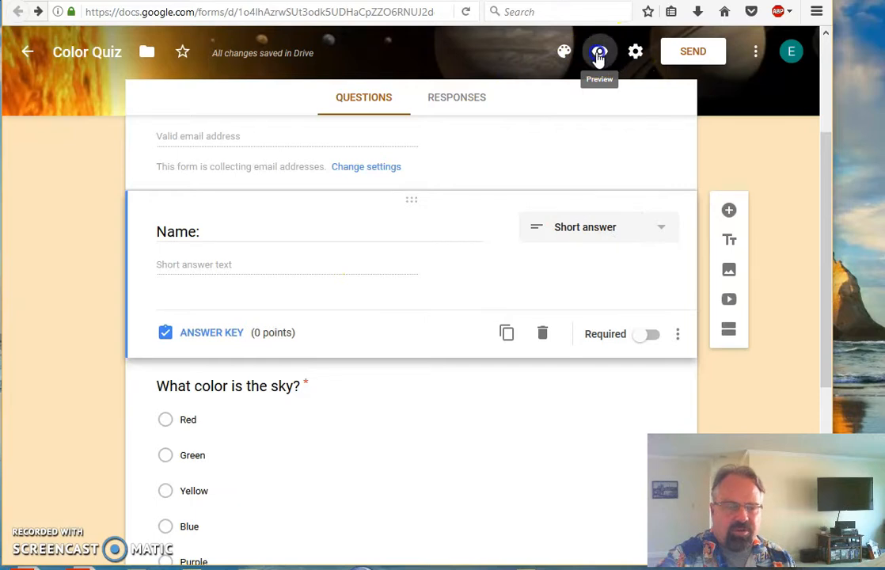
Step: In the preview, enter a sample email address and the respondent's name
{"action": "scroll", "coordinate": [565, 199], "scroll_direction": "down", "scroll_amount": 6}
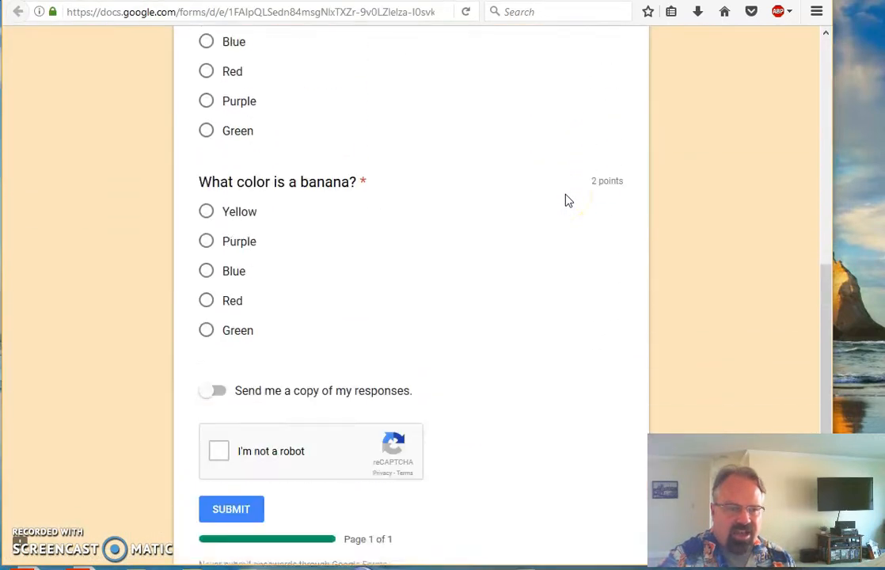
{"action": "scroll", "coordinate": [565, 199], "scroll_direction": "up", "scroll_amount": 6}
{"action": "left_click", "coordinate": [234, 326]}
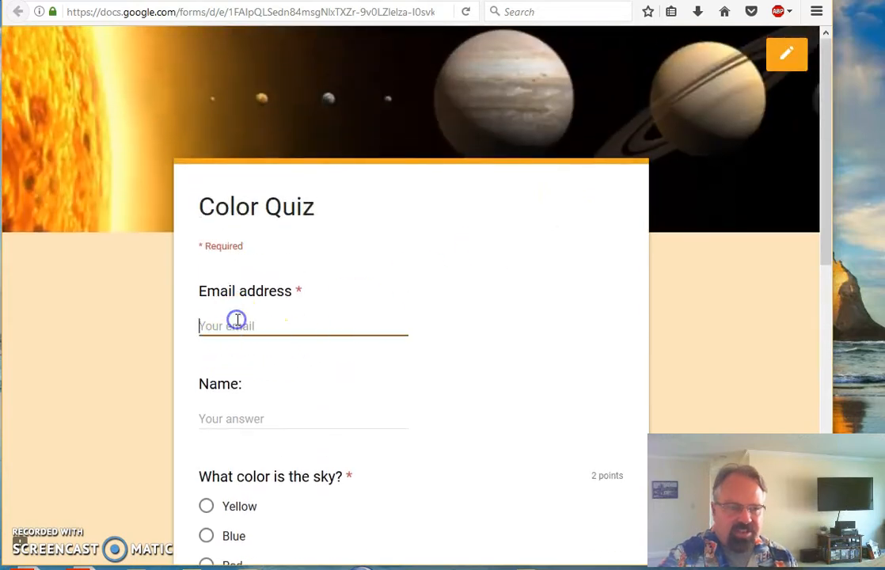
{"action": "type", "text": "name@"}
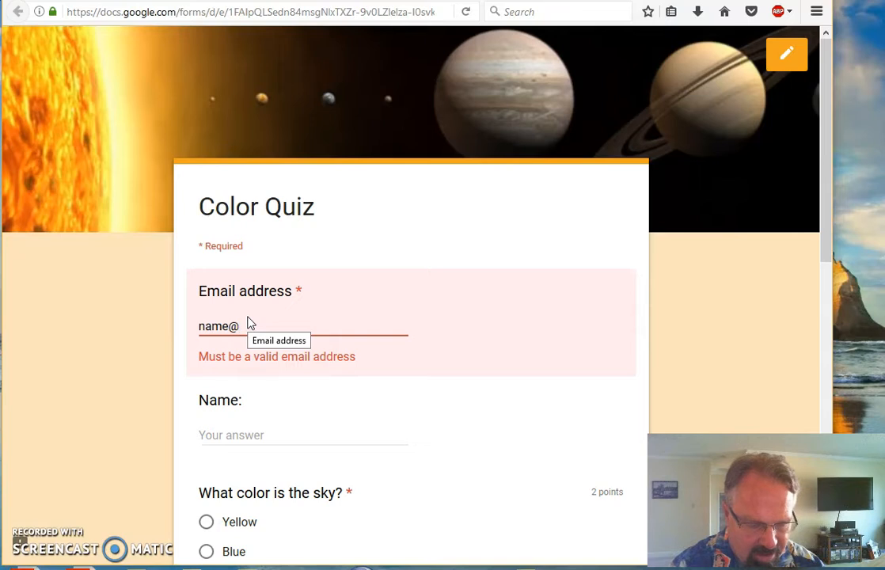
{"action": "type", "text": "mail.com"}
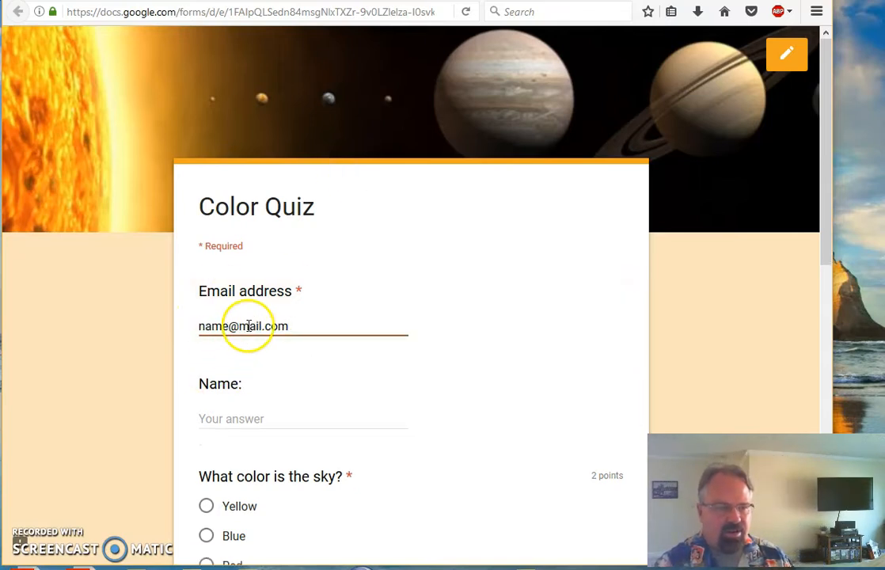
{"action": "left_click", "coordinate": [212, 418]}
{"action": "type", "text": "J"}
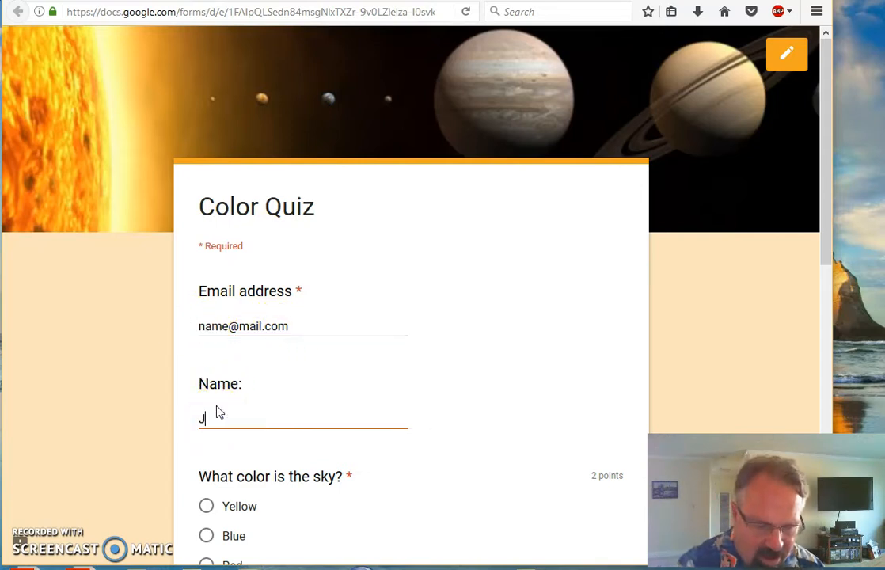
{"action": "type", "text": "ohn Doe"}
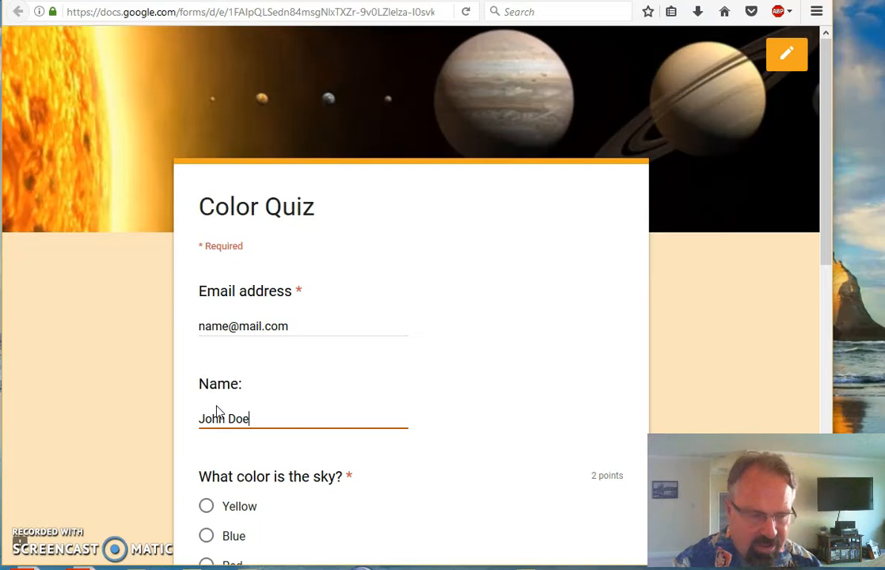
Step: Answer Blue for the sky question and Purple for banana, and turn off Send me a copy
{"action": "scroll", "coordinate": [252, 409], "scroll_direction": "down", "scroll_amount": 3}
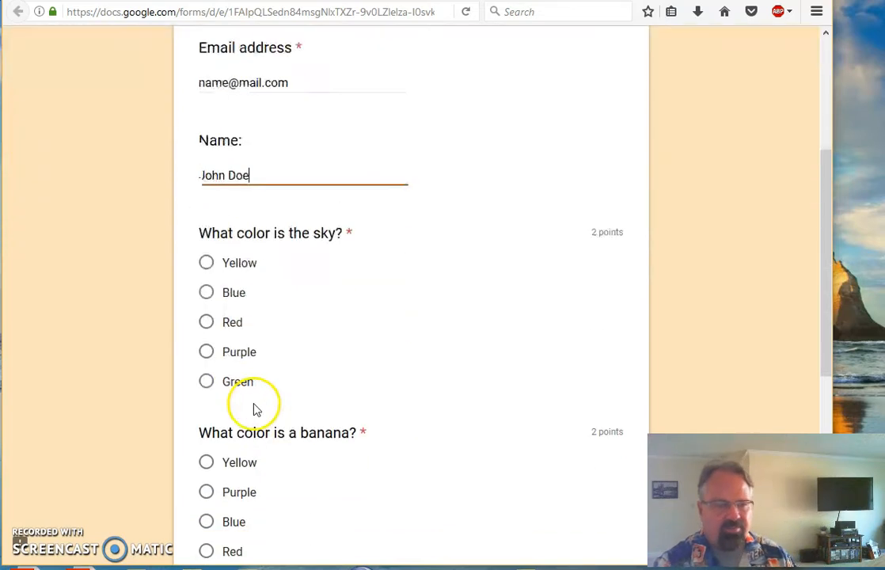
{"action": "left_click", "coordinate": [208, 283]}
{"action": "scroll", "coordinate": [316, 300], "scroll_direction": "down", "scroll_amount": 2}
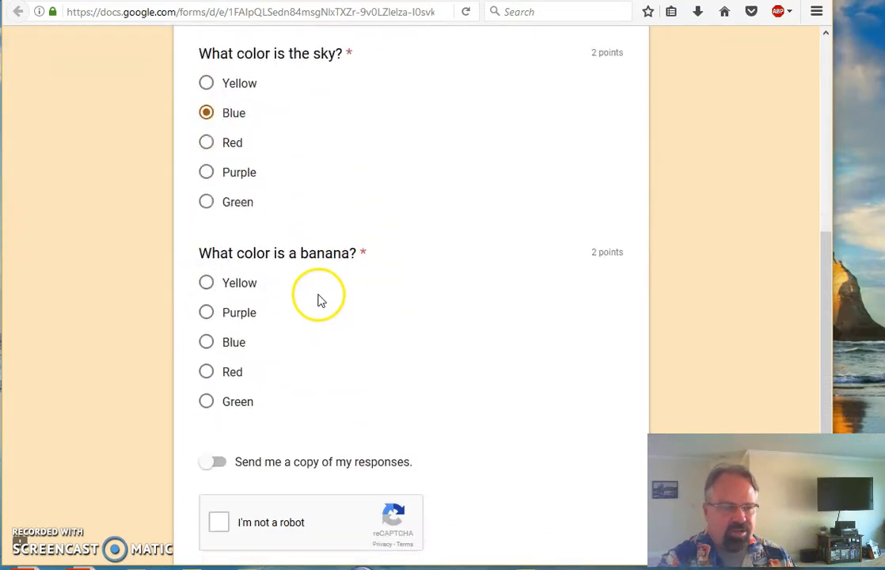
{"action": "left_click", "coordinate": [207, 314]}
{"action": "scroll", "coordinate": [420, 281], "scroll_direction": "down", "scroll_amount": 3}
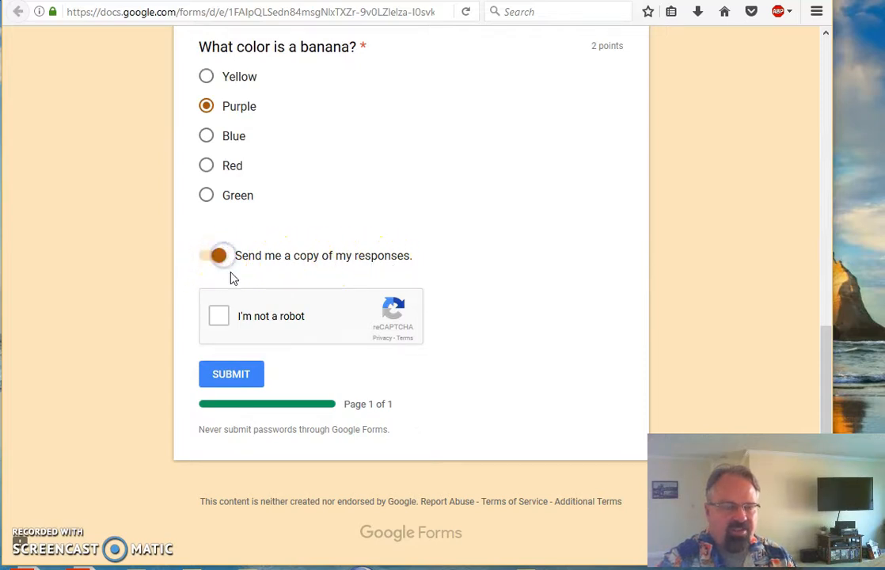
{"action": "left_click", "coordinate": [203, 257]}
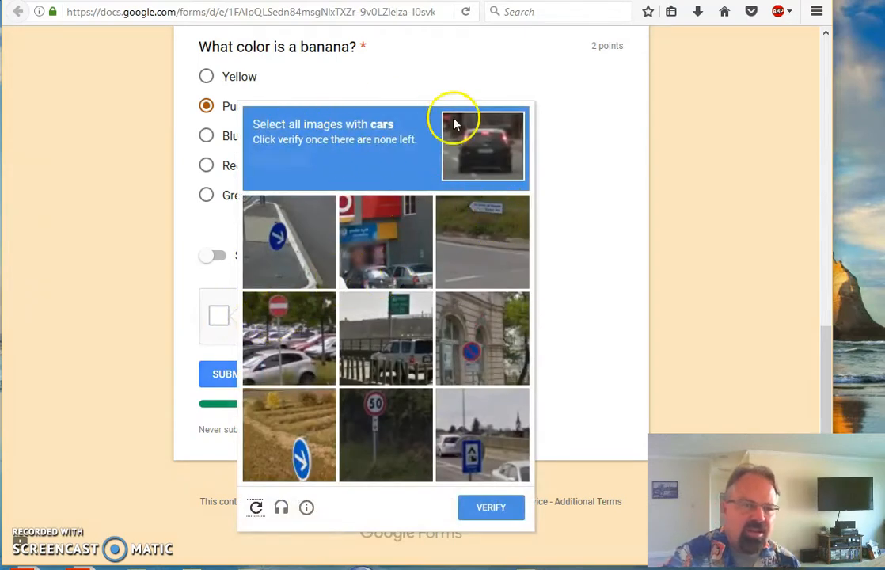
Step: Select every car picture in the reCAPTCHA, verify, and submit the test response
{"action": "left_click", "coordinate": [315, 333]}
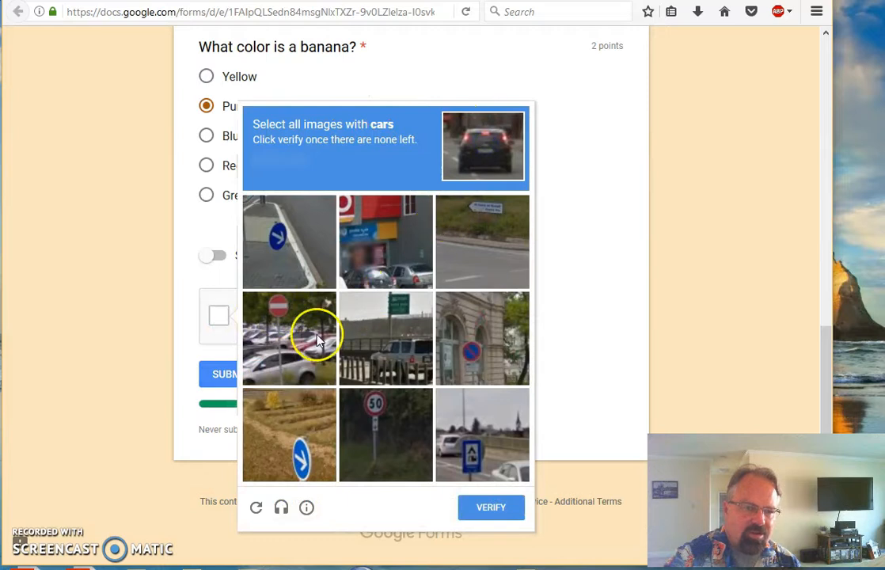
{"action": "left_click", "coordinate": [376, 351]}
{"action": "left_click", "coordinate": [388, 251]}
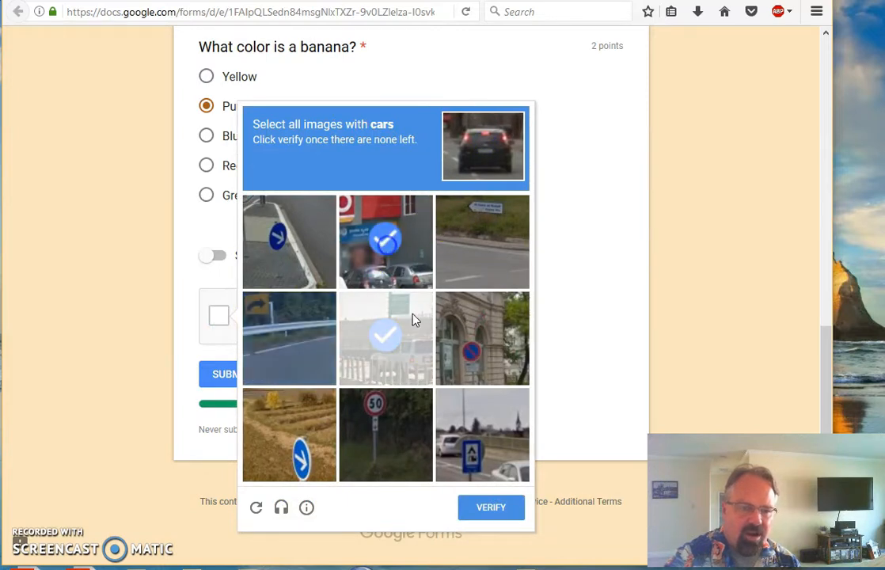
{"action": "left_click", "coordinate": [498, 464]}
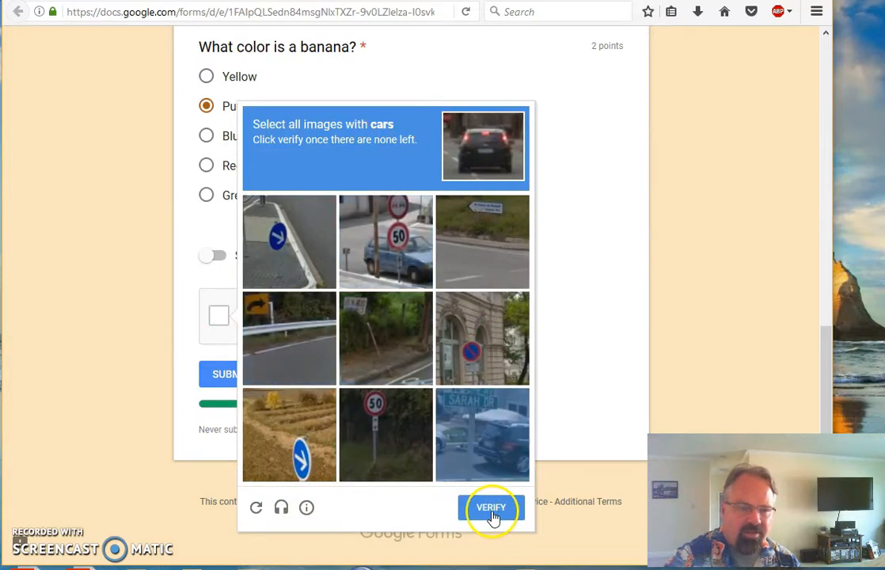
{"action": "left_click", "coordinate": [489, 456]}
{"action": "left_click", "coordinate": [388, 246]}
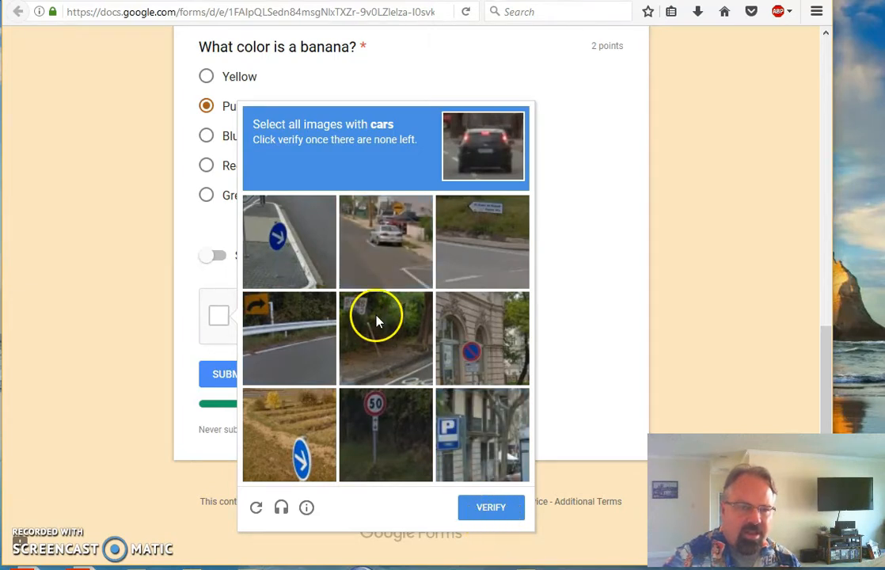
{"action": "left_click", "coordinate": [386, 236]}
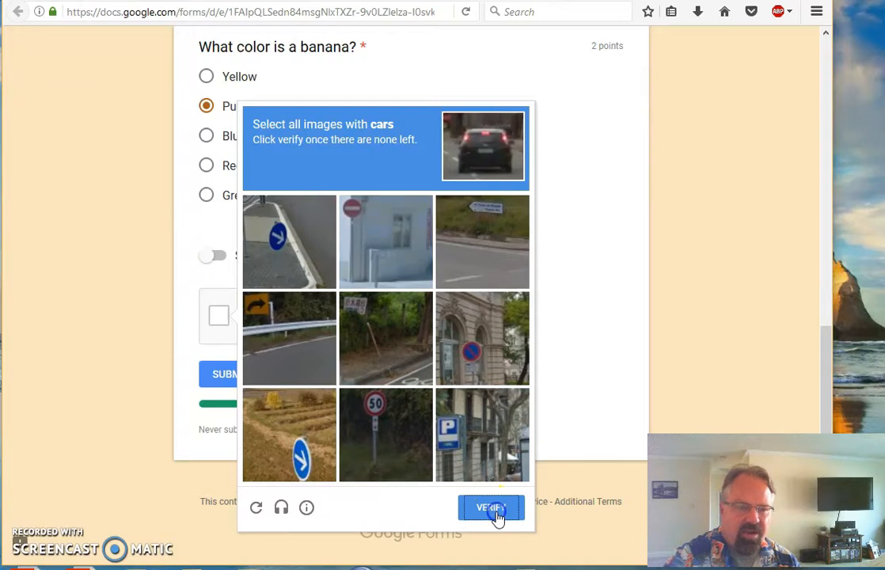
{"action": "left_click", "coordinate": [496, 515]}
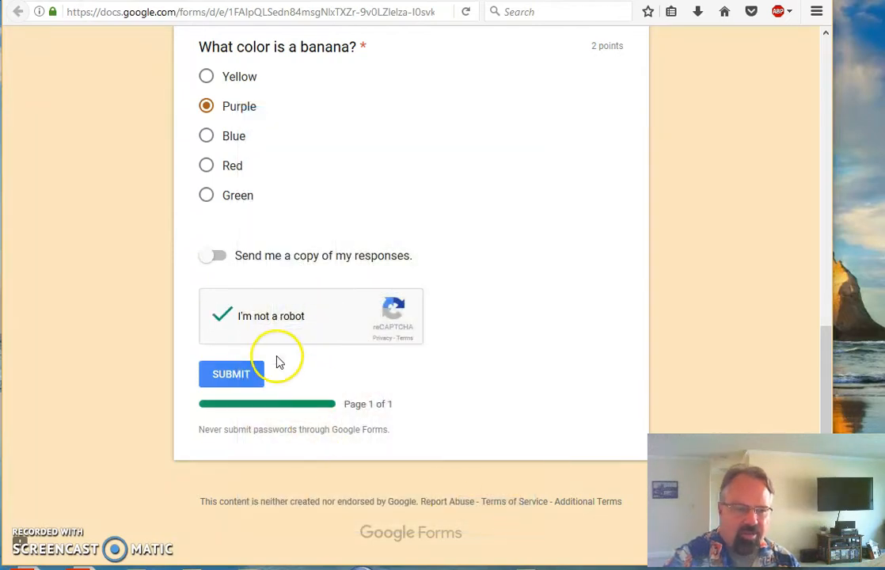
{"action": "left_click", "coordinate": [221, 380]}
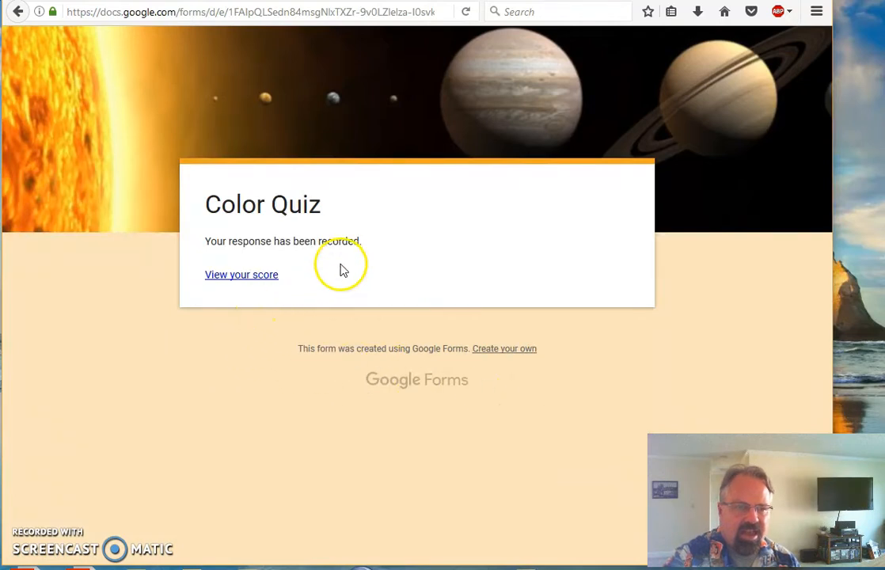
Step: Review the 2/4 graded answers, then return to the Color Quiz editor
{"action": "left_click", "coordinate": [243, 277]}
{"action": "scroll", "coordinate": [386, 265], "scroll_direction": "down", "scroll_amount": 8}
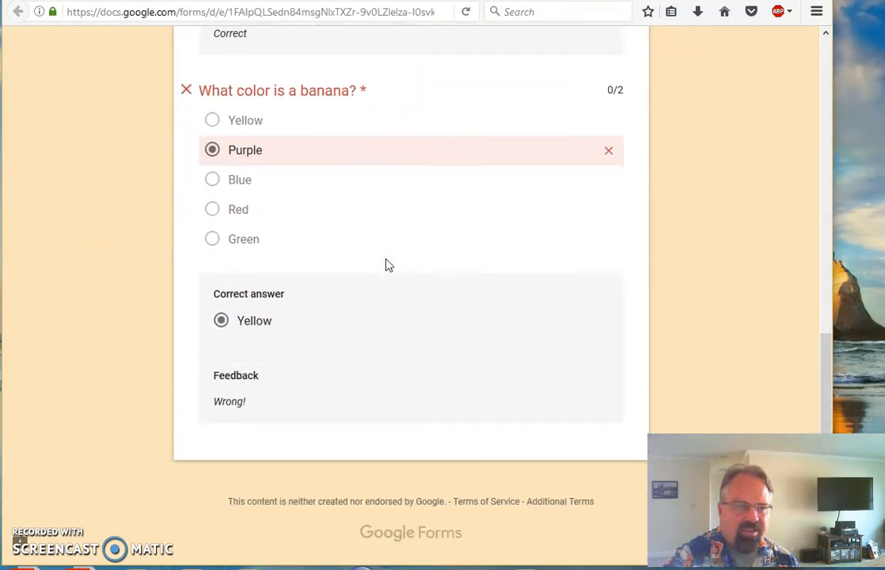
{"action": "scroll", "coordinate": [386, 265], "scroll_direction": "up", "scroll_amount": 5}
{"action": "left_click", "coordinate": [361, 264]}
{"action": "scroll", "coordinate": [368, 316], "scroll_direction": "up", "scroll_amount": 4}
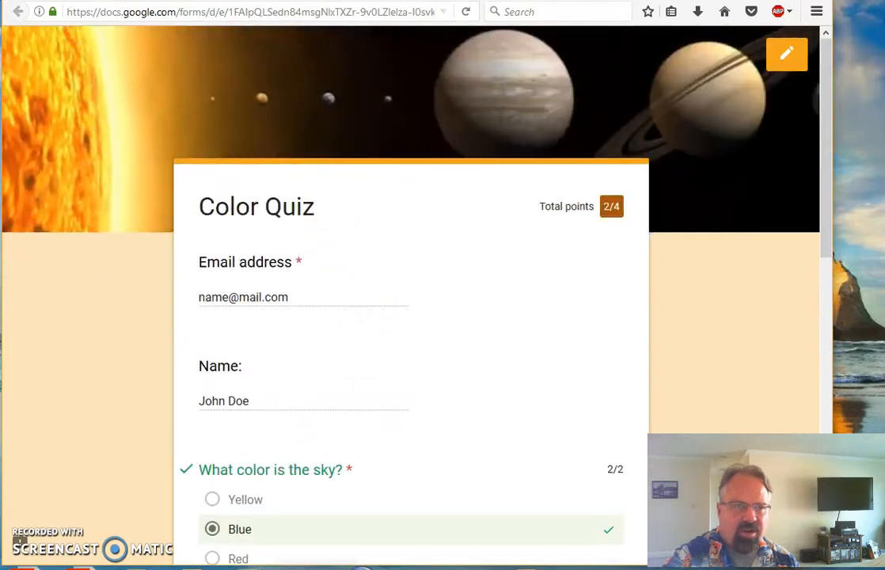
{"action": "left_click", "coordinate": [155, 1]}
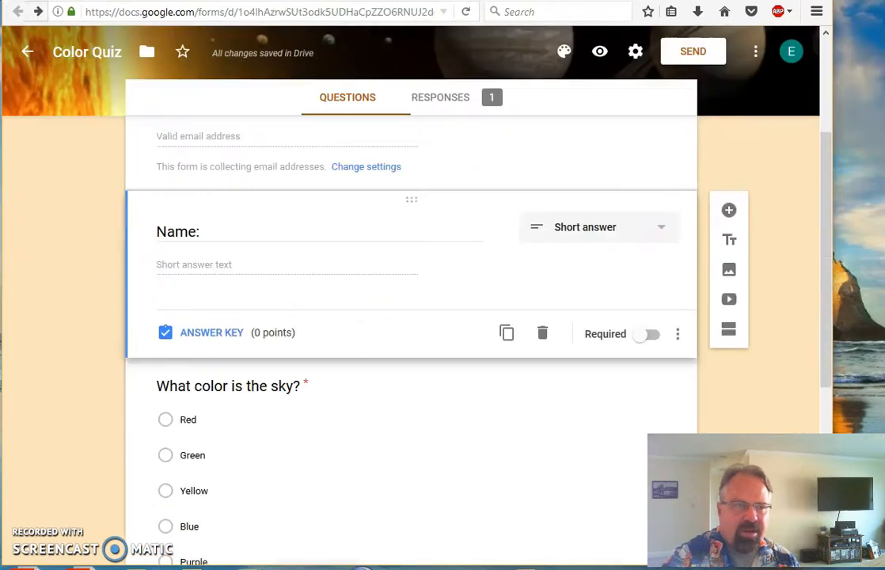